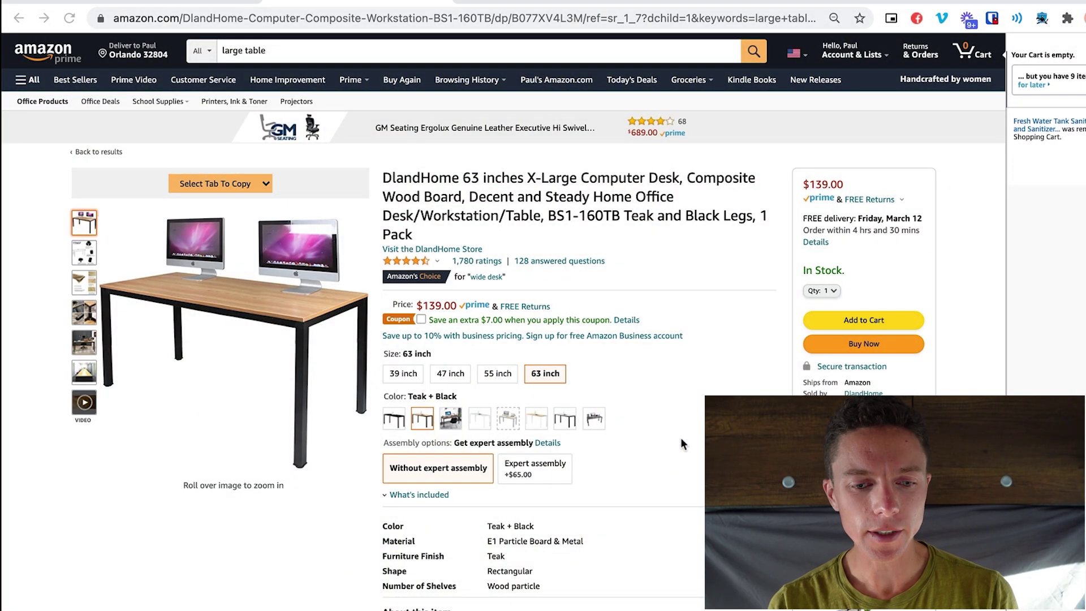
# Flip between the Amazon desk page and the Facebook Marketplace listing form.
pyautogui.scroll(3, 683, 444)
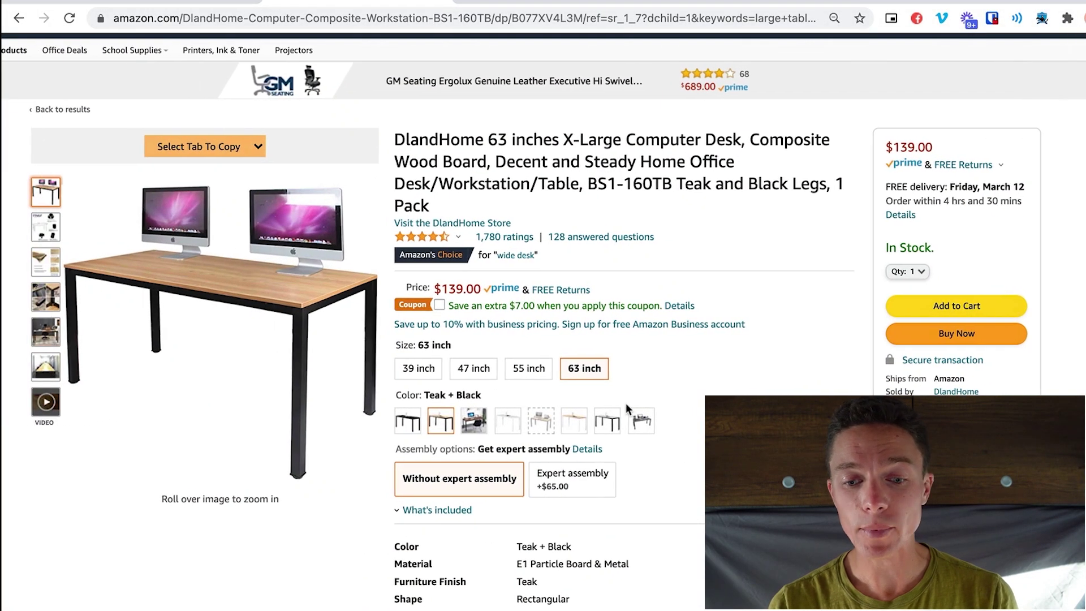
pyautogui.click(547, 5)
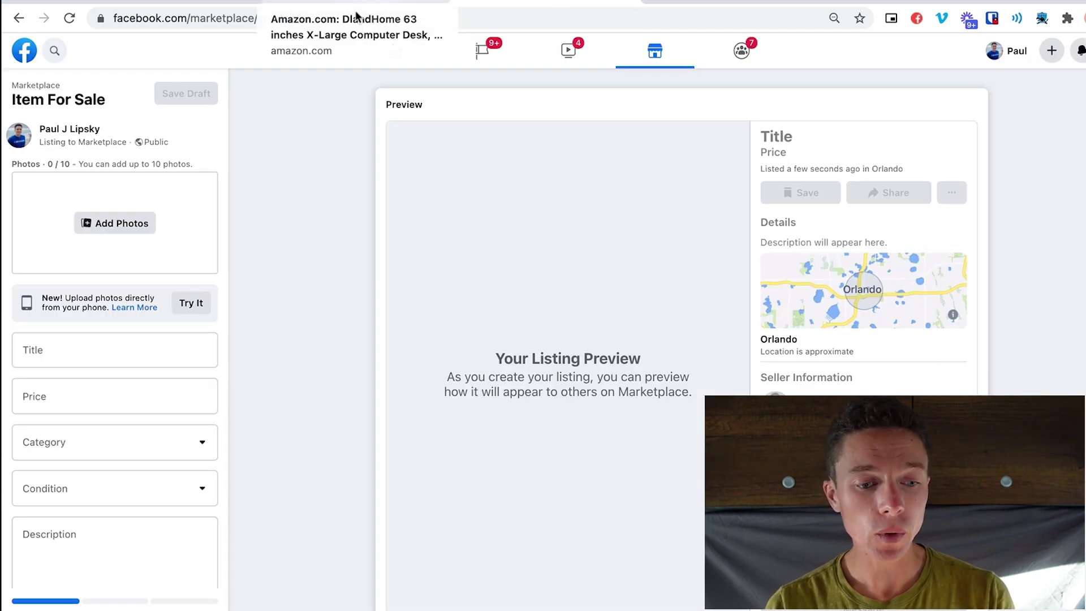
pyautogui.click(320, 5)
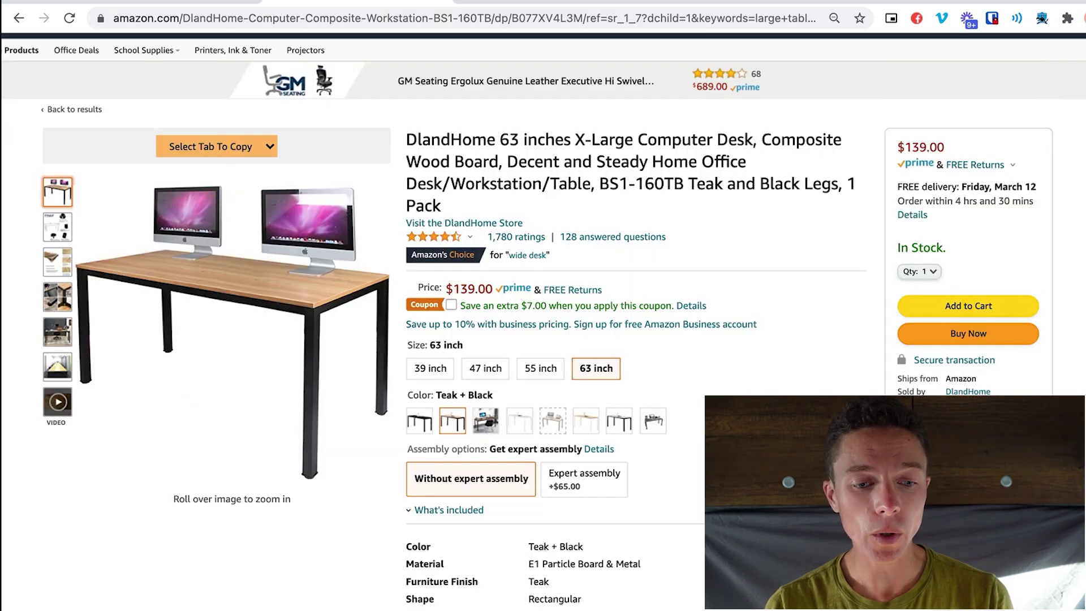
pyautogui.click(547, 4)
pyautogui.scroll(-2, 147, 242)
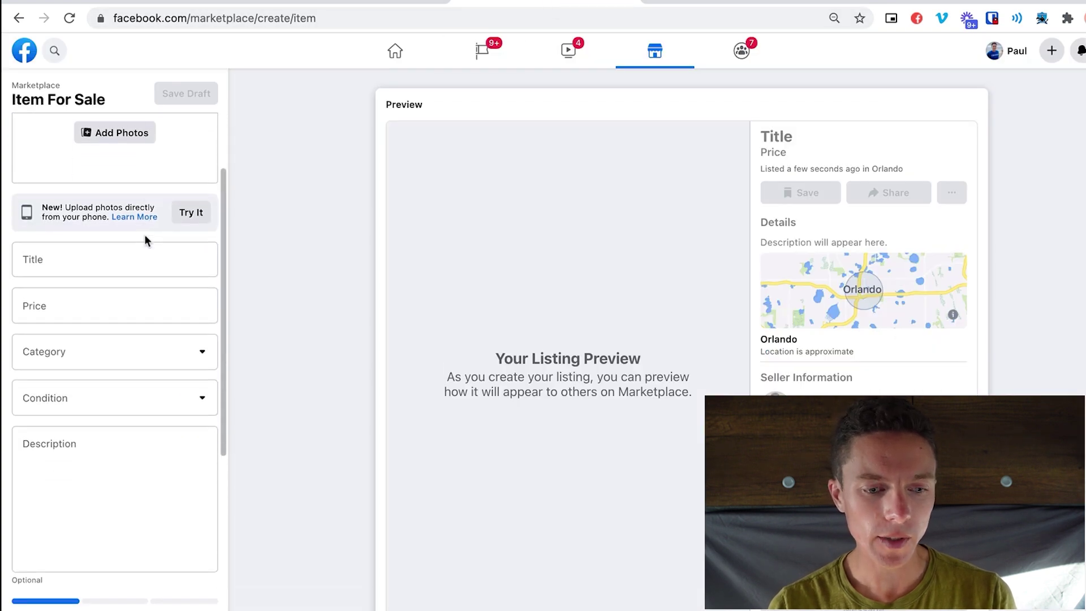
pyautogui.click(379, 5)
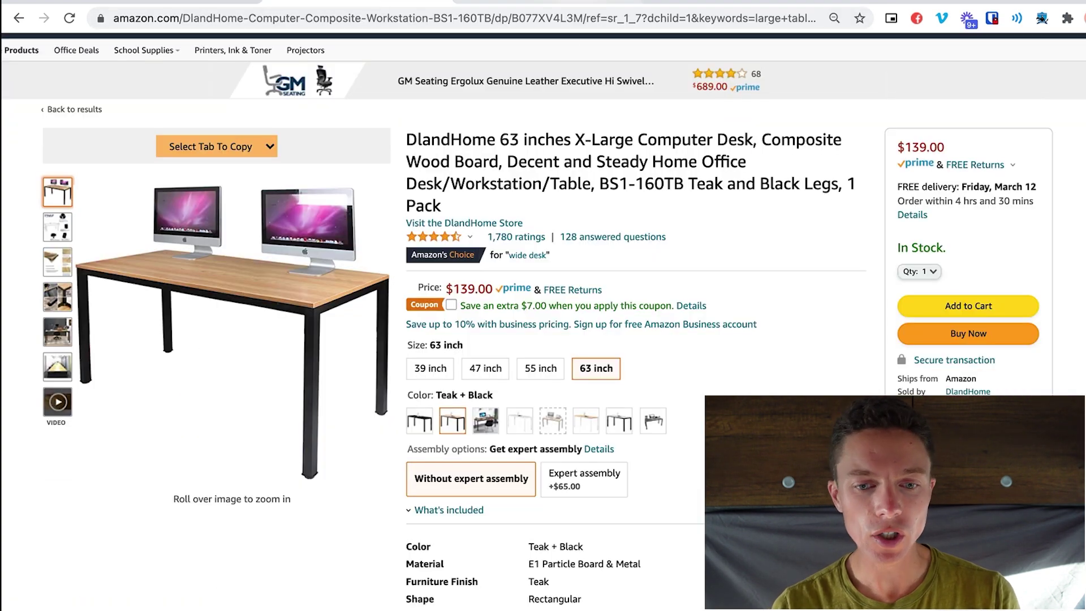
pyautogui.click(560, 5)
pyautogui.scroll(-2, 53, 286)
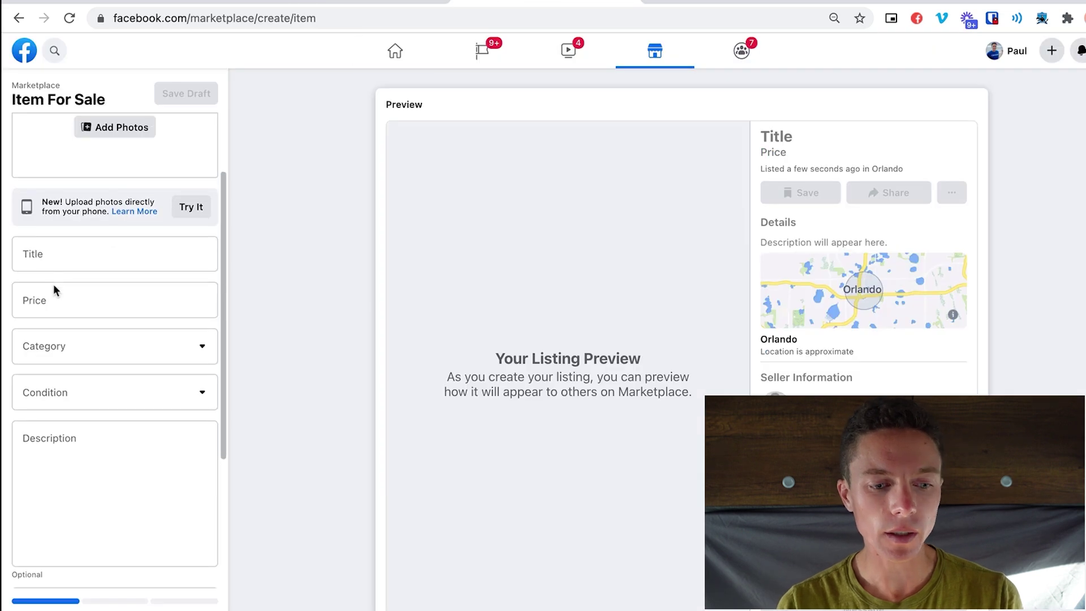
# Compare the two tabs again, then open Marketplace Helper settings over the Amazon desk page.
pyautogui.click(319, 2)
pyautogui.scroll(5, 474, 307)
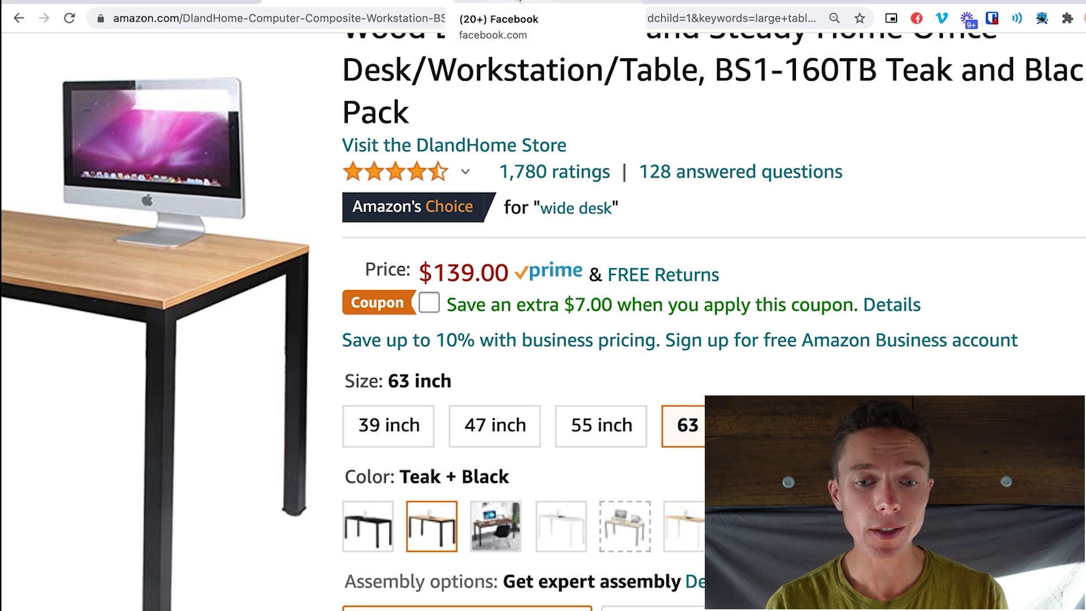
pyautogui.click(545, 3)
pyautogui.scroll(-2, 138, 341)
pyautogui.click(320, 2)
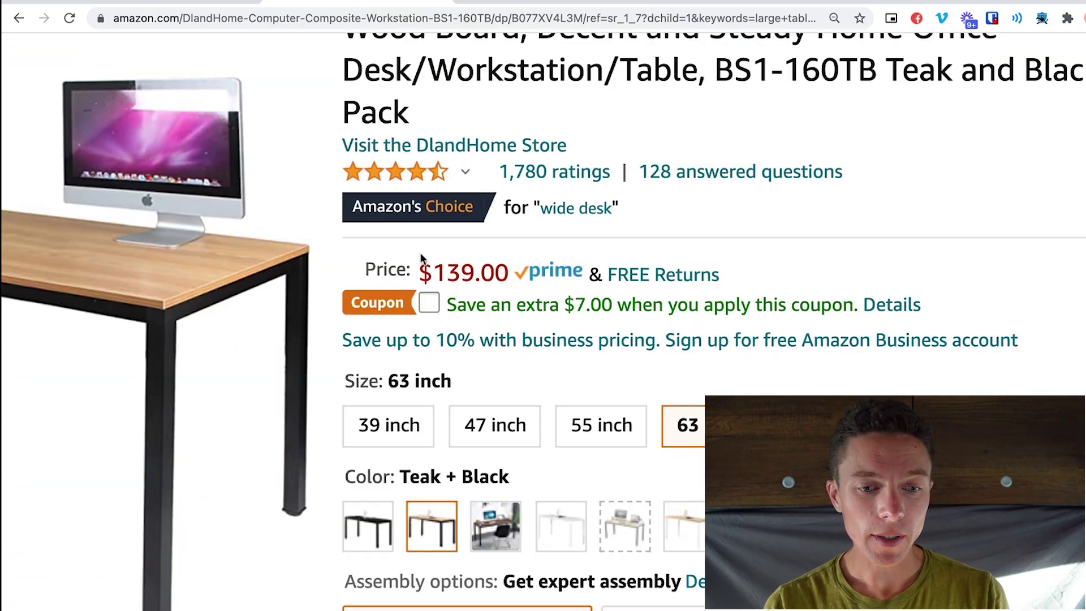
pyautogui.click(511, 1)
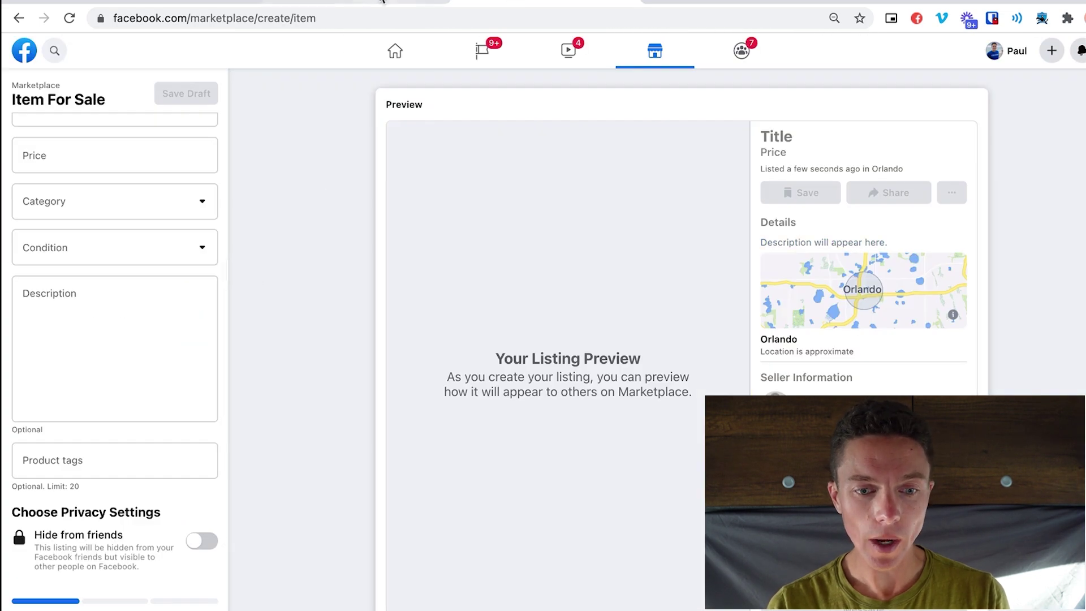
pyautogui.click(381, 1)
pyautogui.click(1041, 18)
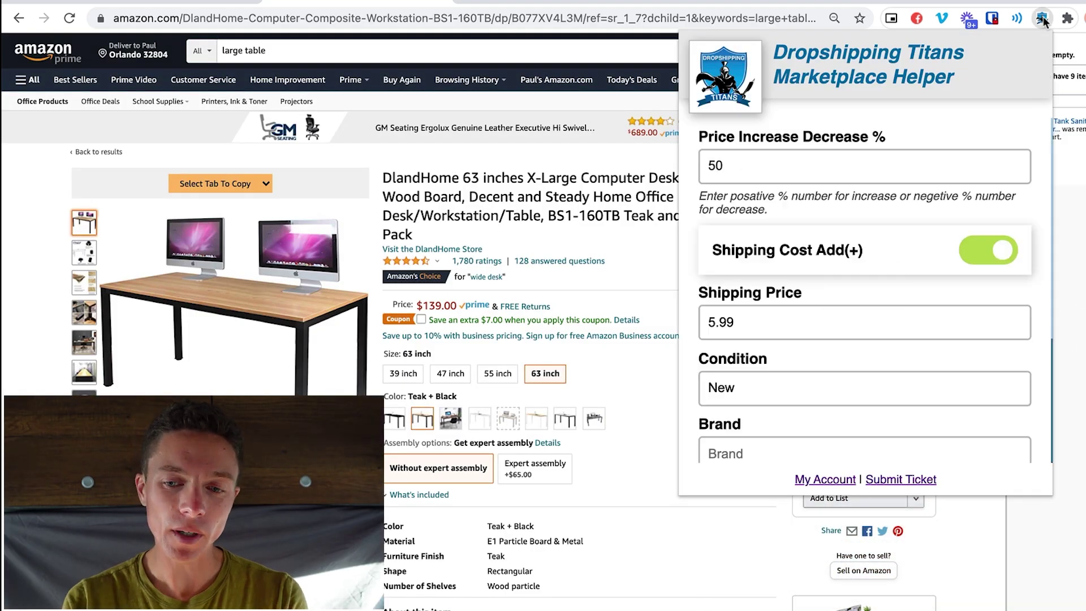
# Keep the 50% price increase and switch Shipping Cost Add(+) off.
pyautogui.doubleClick(773, 162)
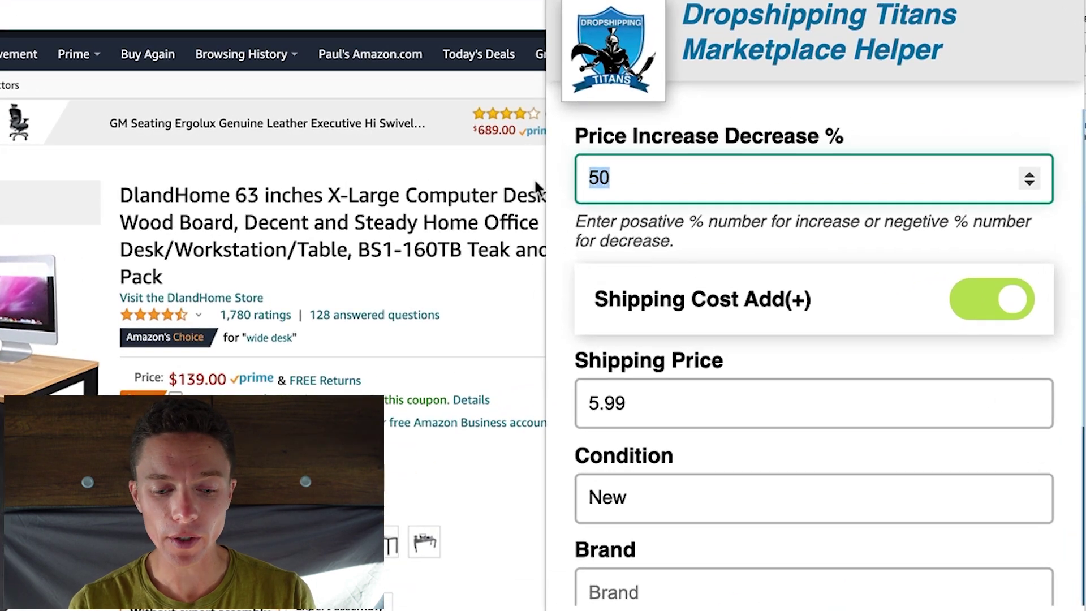
pyautogui.click(650, 310)
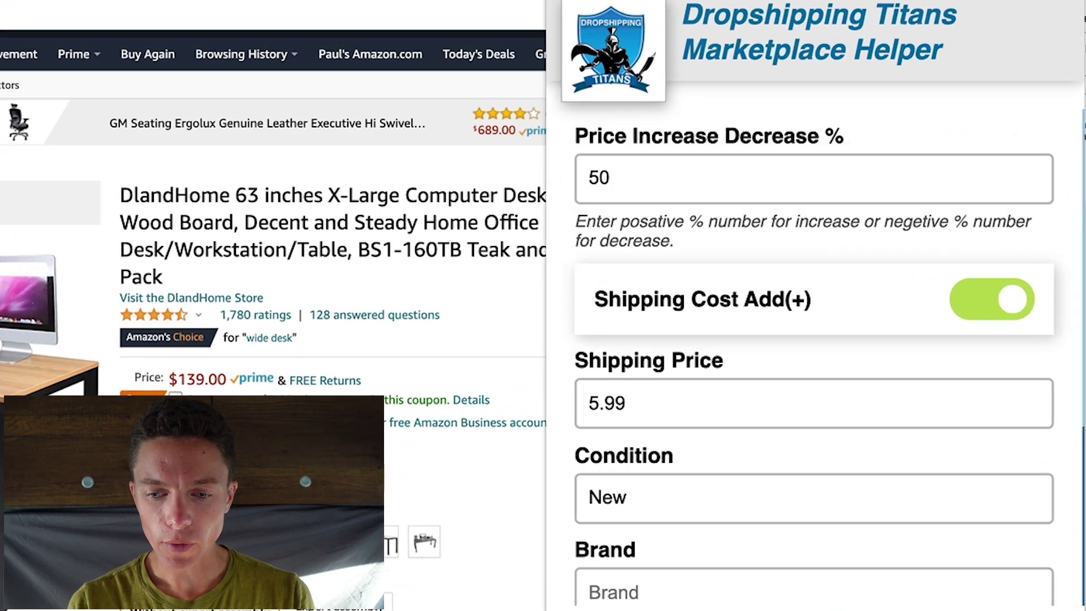
pyautogui.click(998, 308)
pyautogui.click(998, 308)
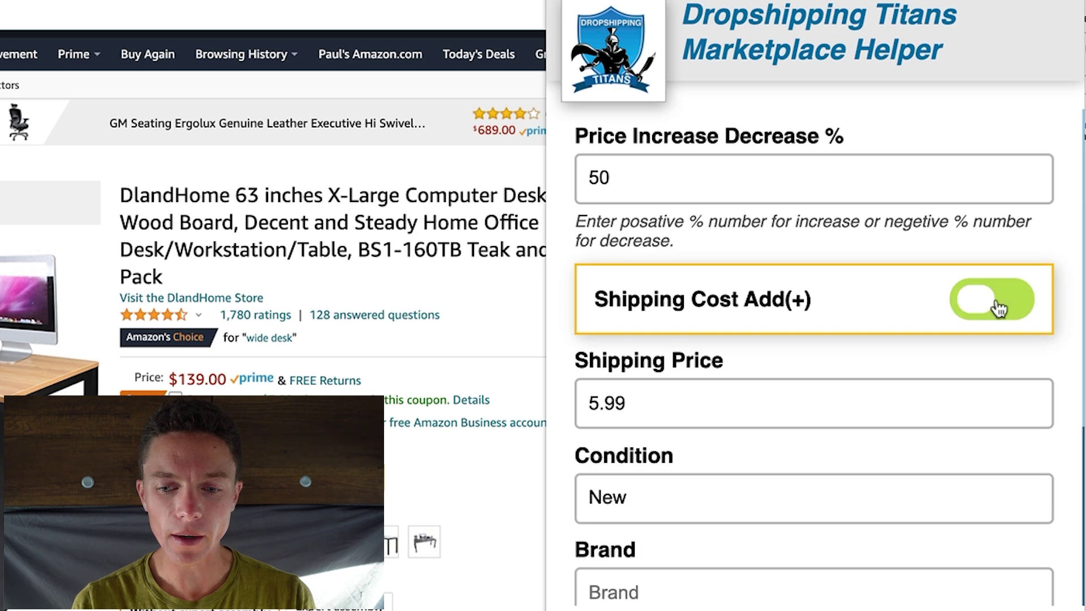
pyautogui.scroll(-1, 972, 277)
pyautogui.click(953, 246)
pyautogui.scroll(-3, 861, 417)
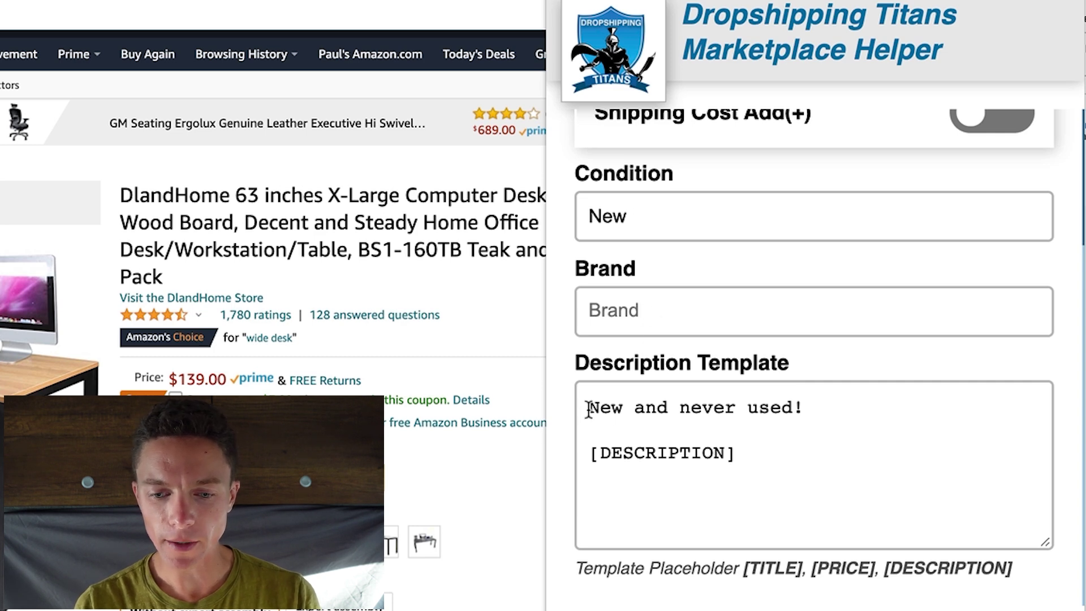
# Review the 'New and never used! [DESCRIPTION]' description template.
pyautogui.moveTo(602, 362); pyautogui.dragTo(757, 363)
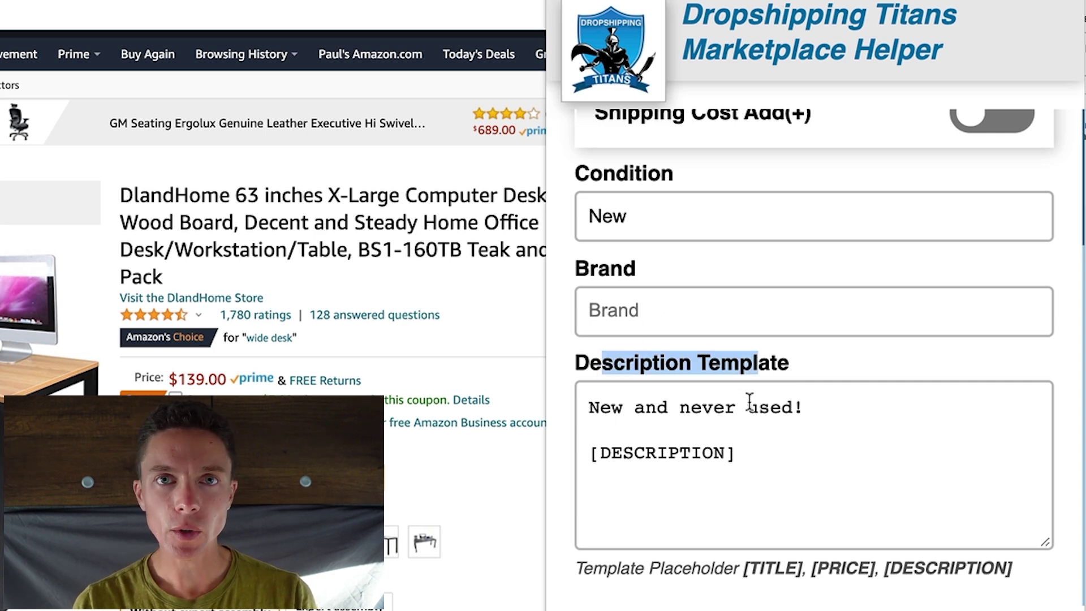
pyautogui.click(649, 418)
pyautogui.moveTo(591, 410); pyautogui.dragTo(795, 411)
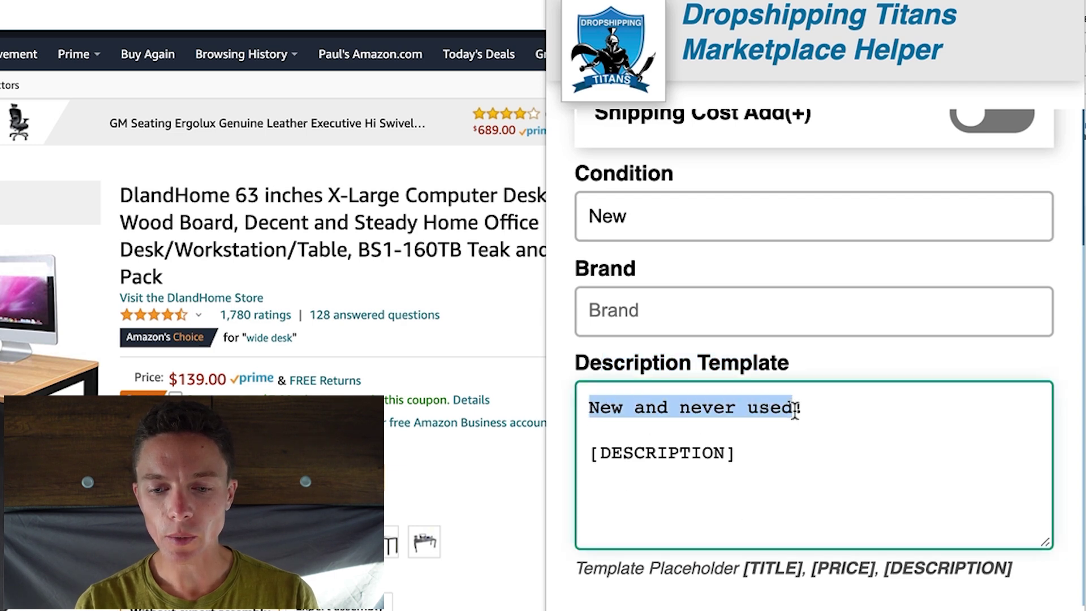
pyautogui.click(833, 408)
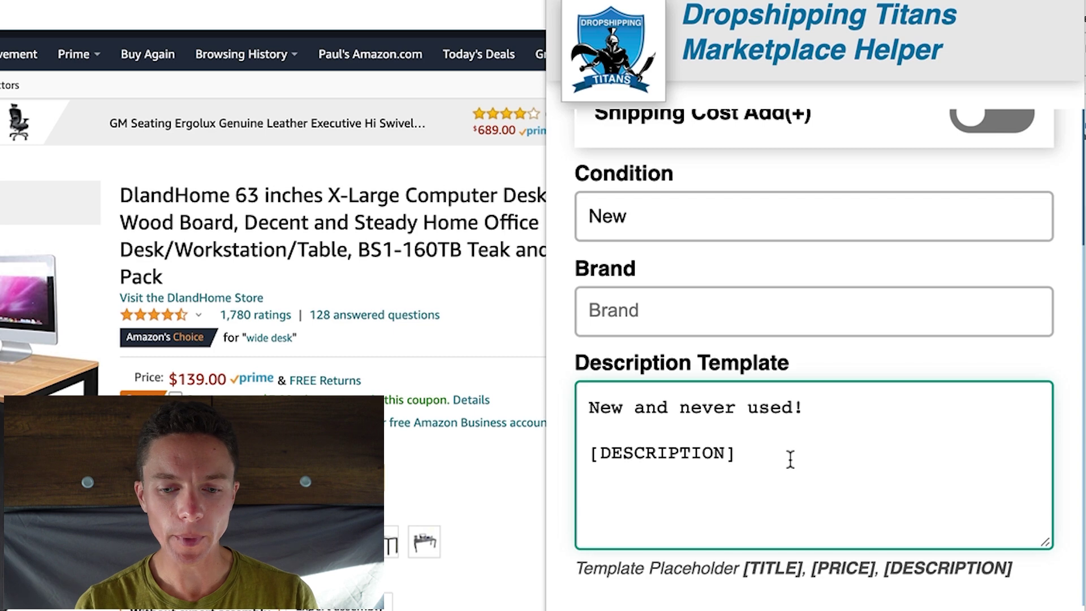
pyautogui.moveTo(766, 462); pyautogui.dragTo(590, 454)
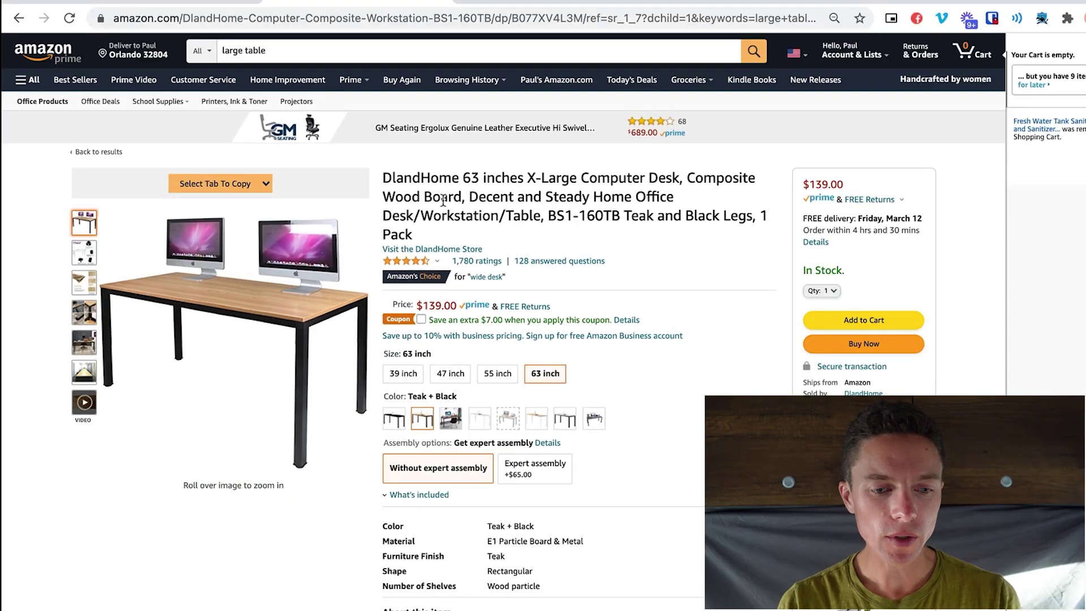
# Copy the Amazon desk listing to a new Facebook Marketplace tab.
pyautogui.scroll(5, 151, 227)
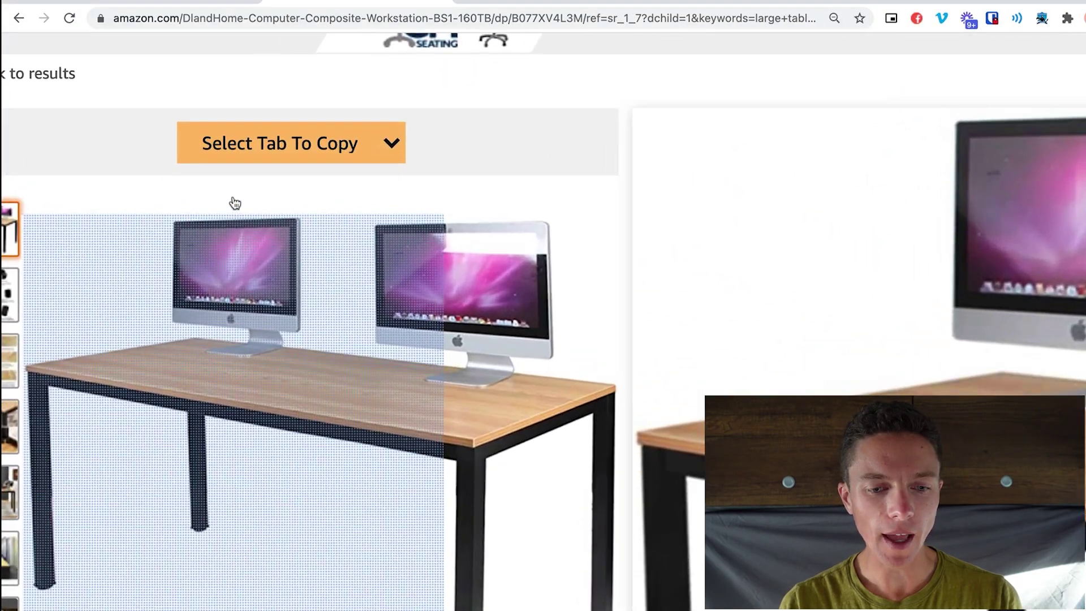
pyautogui.click(356, 156)
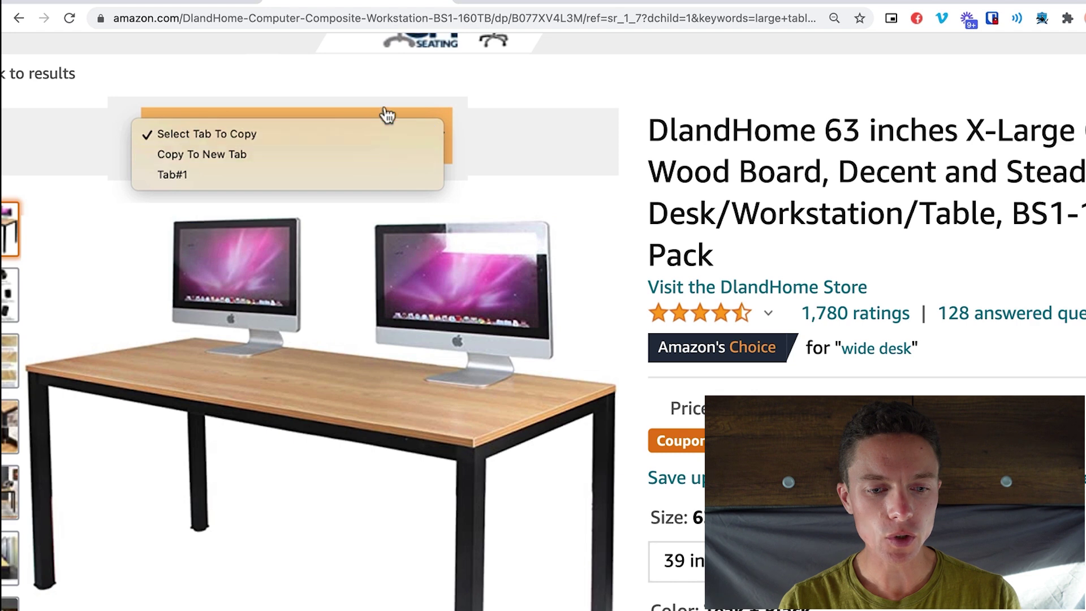
pyautogui.click(352, 163)
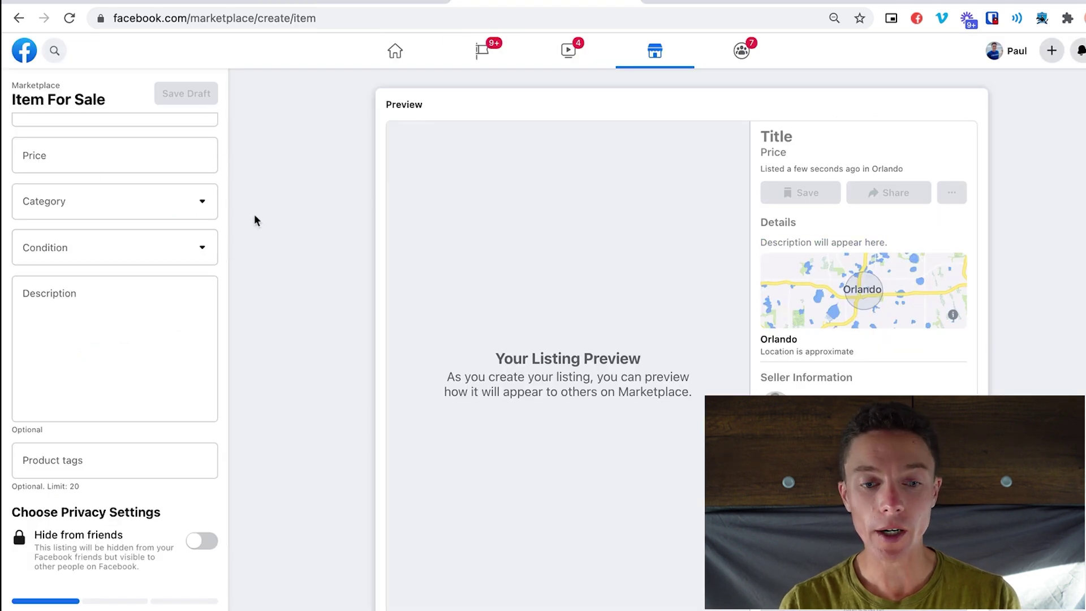
pyautogui.click(73, 356)
# From the Amazon page, copy the desk details into Tab#1's Facebook listing.
pyautogui.click(294, 3)
pyautogui.click(322, 149)
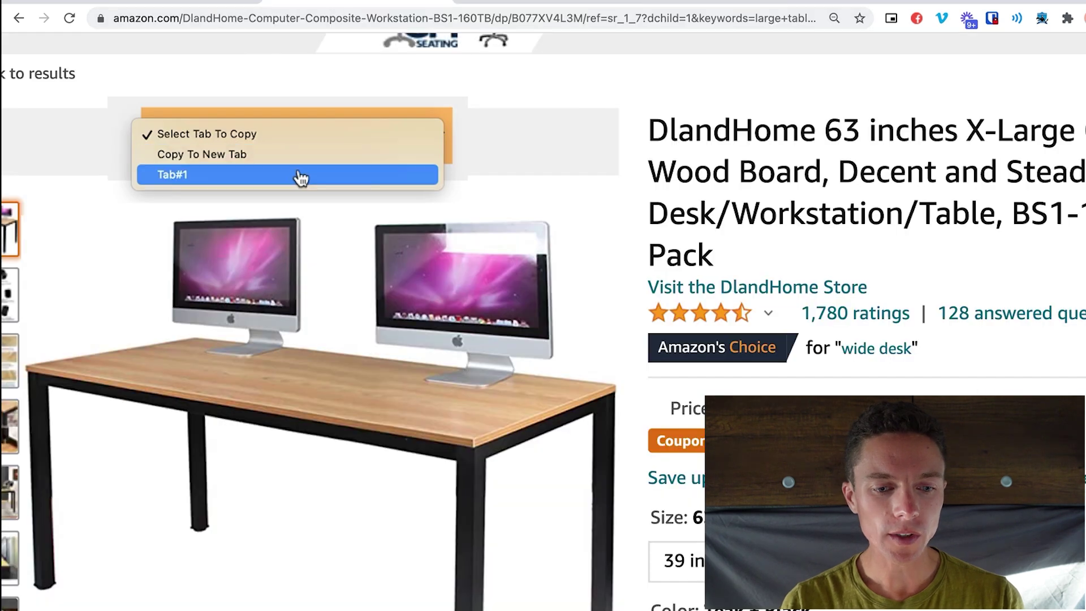
pyautogui.click(297, 175)
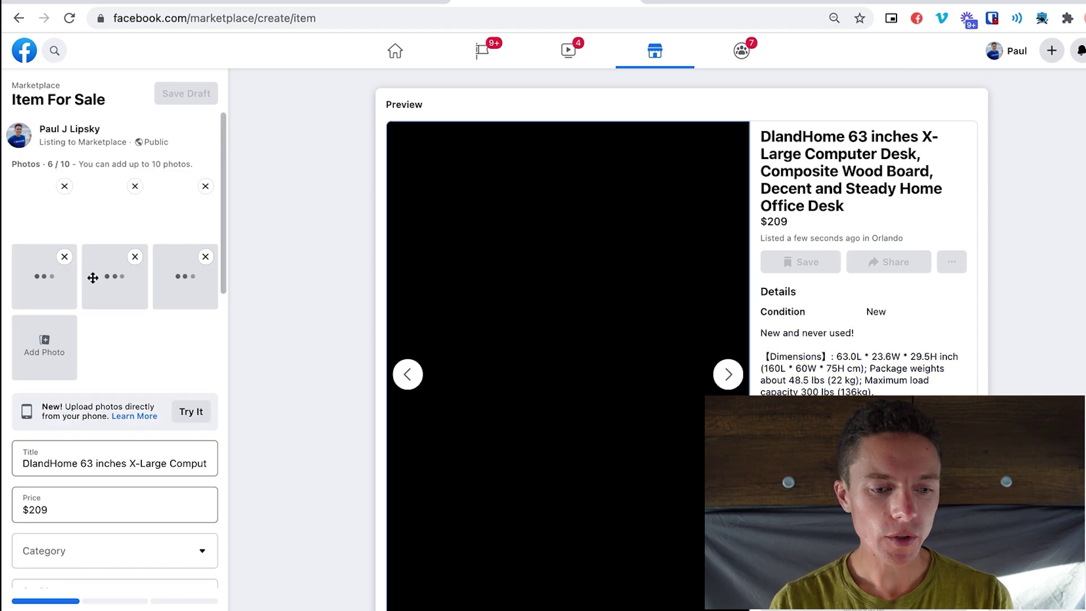
# Check the filled Facebook desk listing against the Amazon product page.
pyautogui.scroll(-3, 148, 283)
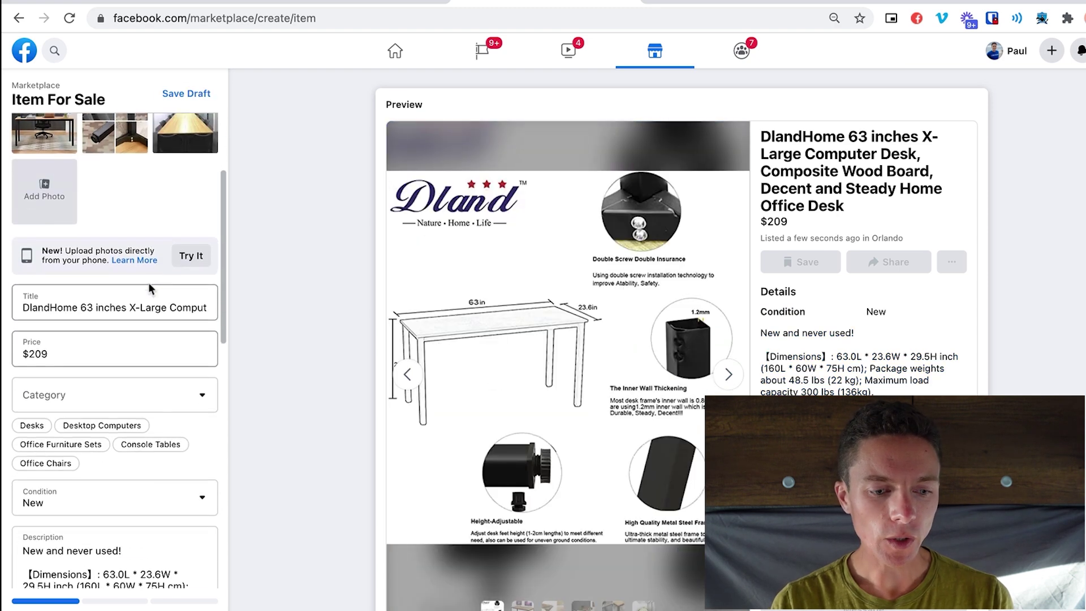
pyautogui.scroll(3, 54, 351)
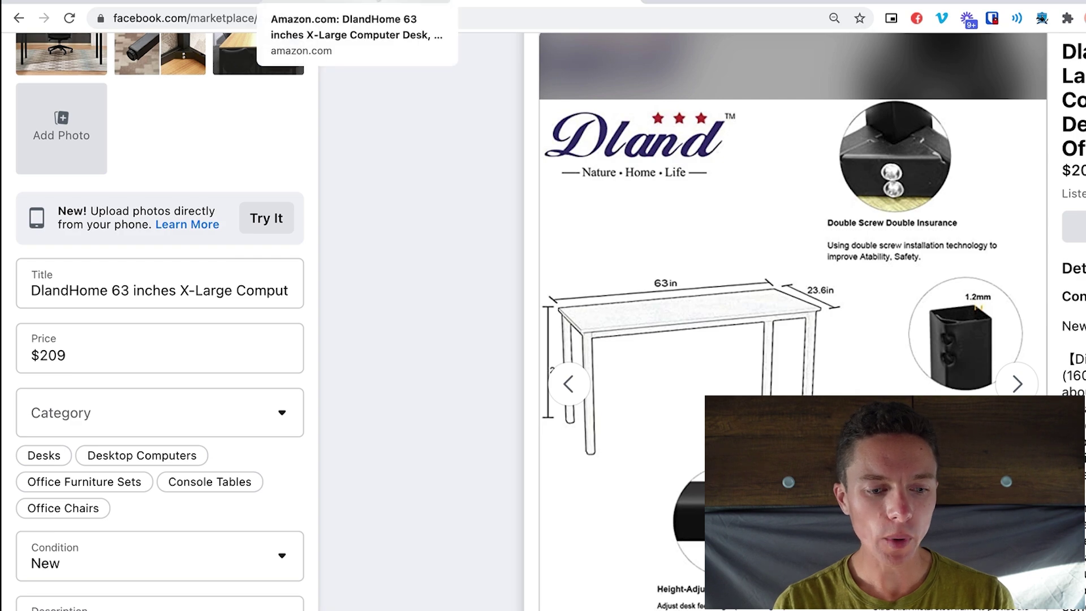
pyautogui.click(353, 1)
pyautogui.click(588, 7)
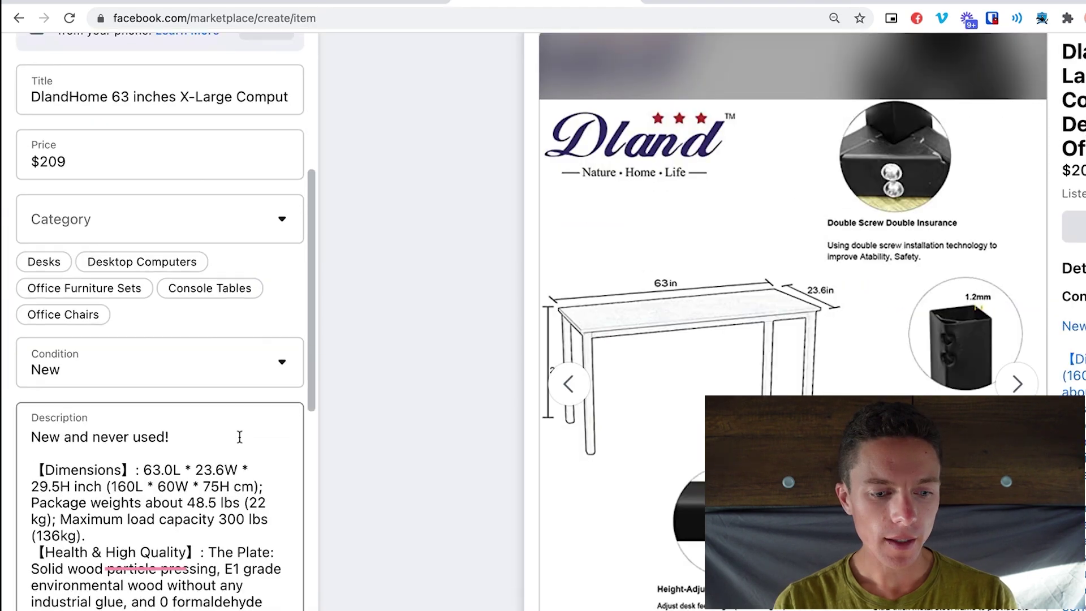
pyautogui.scroll(-1, 95, 353)
pyautogui.scroll(-5, 108, 344)
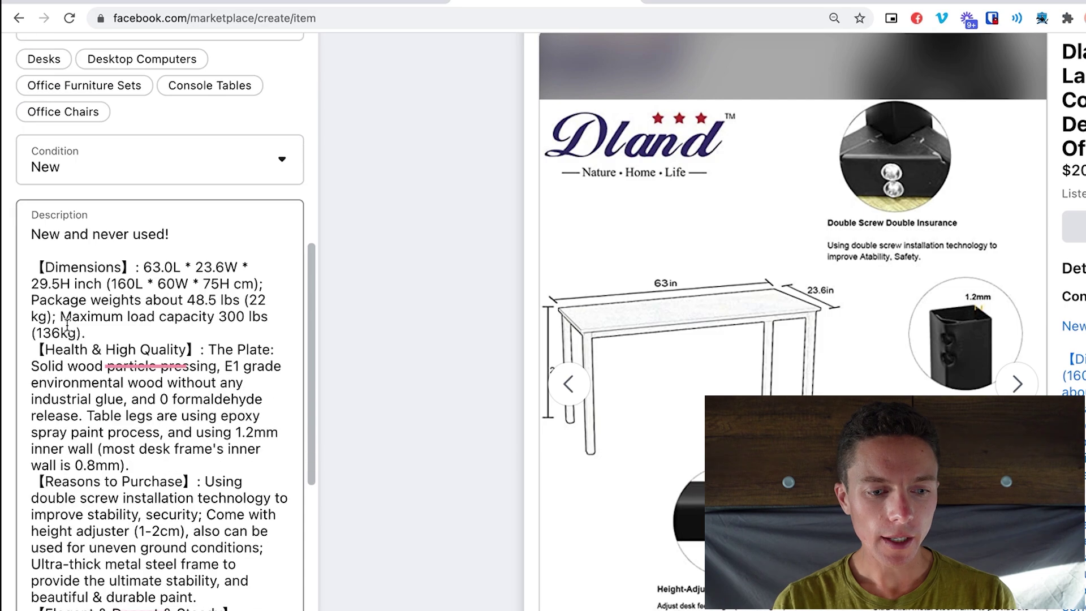
pyautogui.scroll(3, 51, 320)
# Highlight the copied 'New and never used!' line and product details in the description.
pyautogui.moveTo(57, 201); pyautogui.dragTo(219, 202)
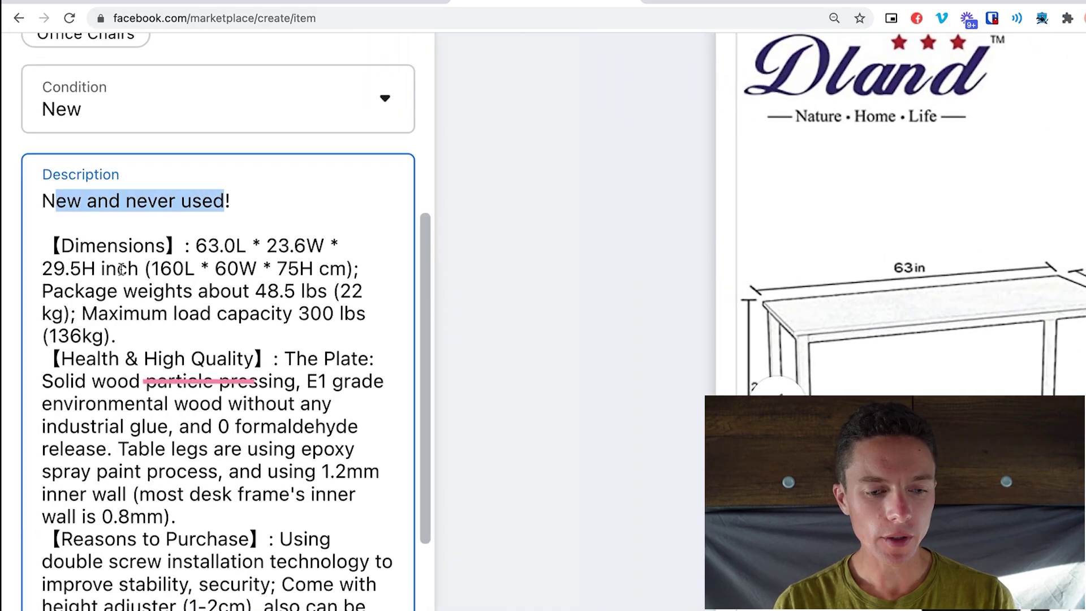
pyautogui.moveTo(121, 269); pyautogui.dragTo(278, 599)
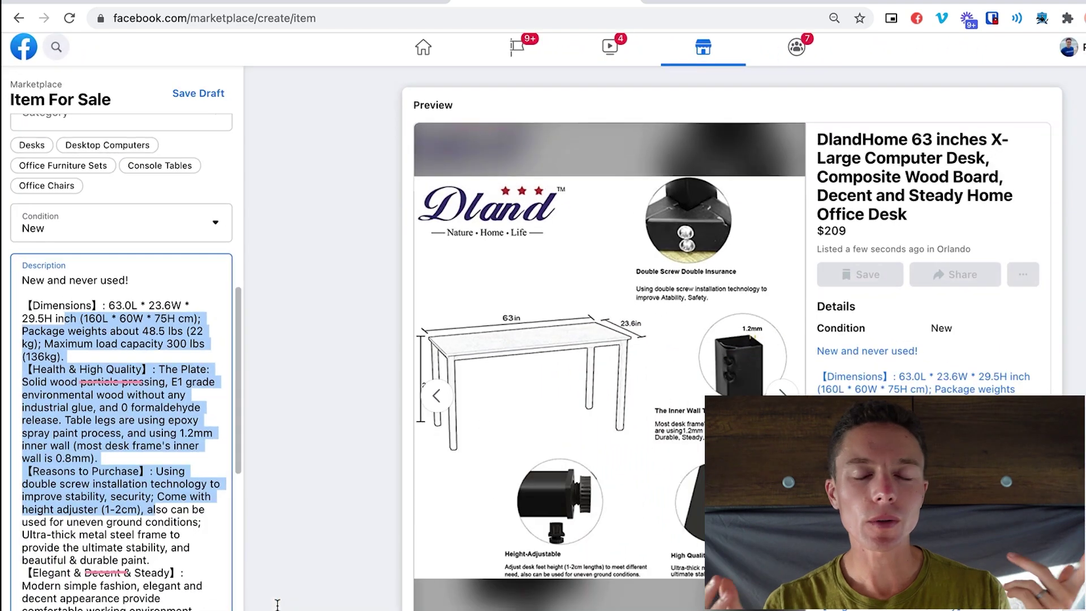
pyautogui.moveTo(286, 607); pyautogui.dragTo(175, 511)
pyautogui.scroll(8, 176, 512)
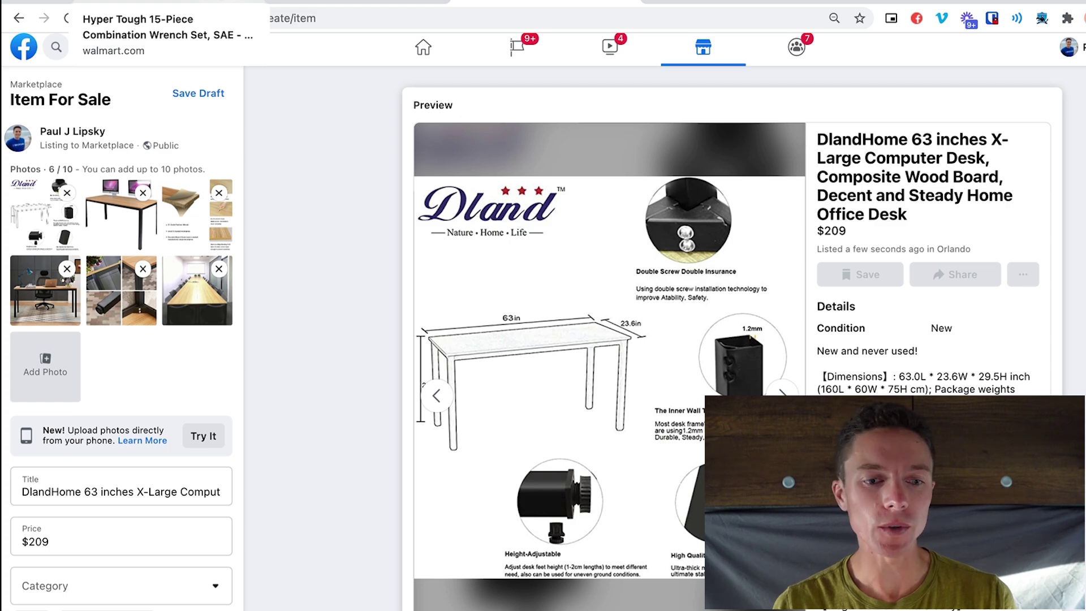
pyautogui.click(169, 3)
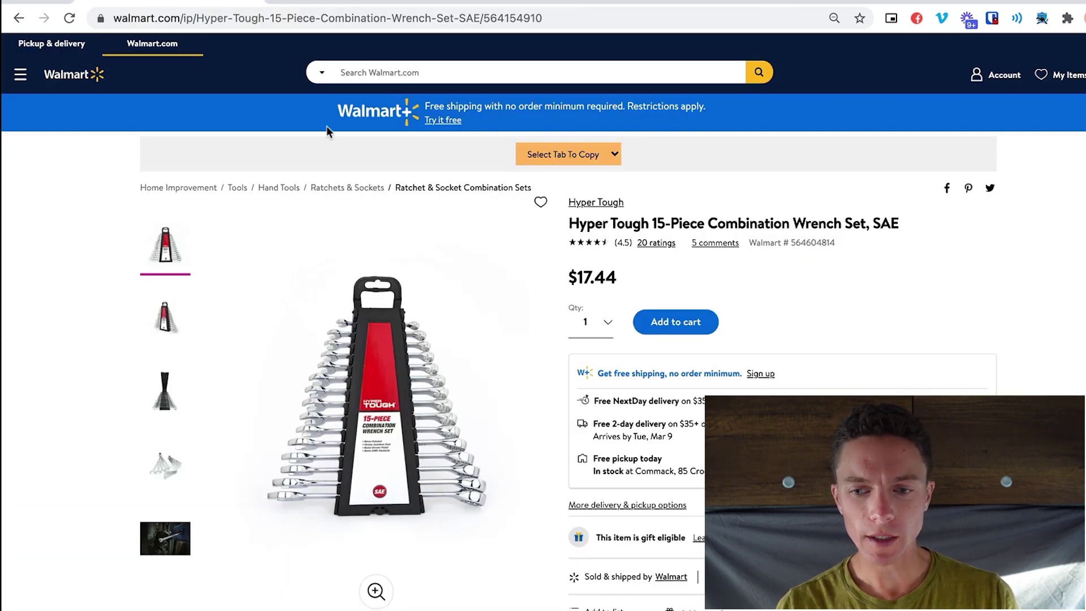
# Zoom the Walmart wrench set page and highlight its $17.44 price and delivery terms.
pyautogui.hotkey('ctrl', '+')
pyautogui.hotkey('ctrl', '+')
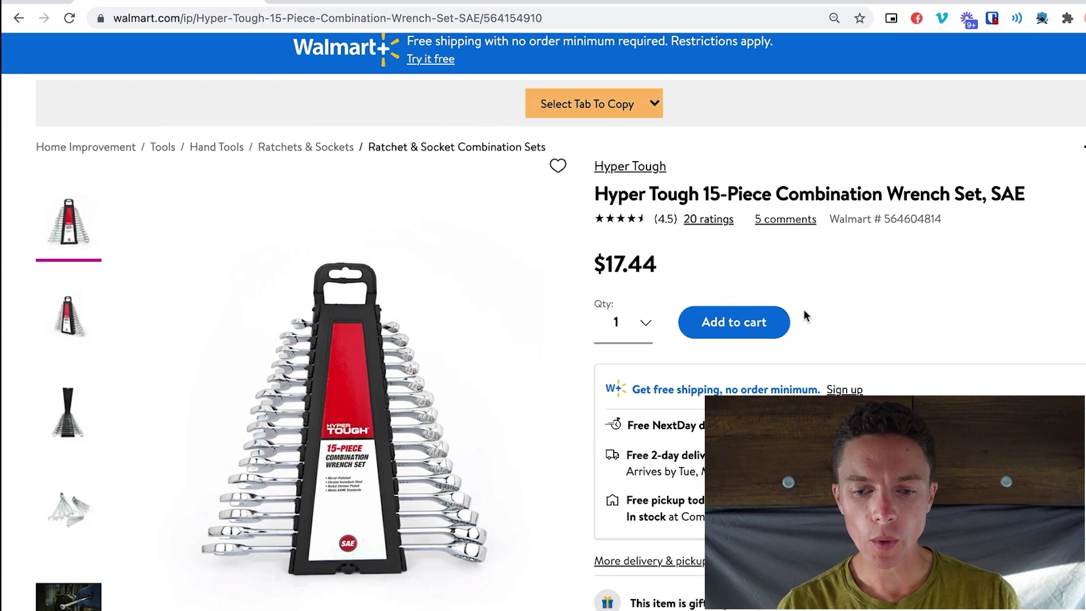
pyautogui.hotkey('ctrl', '+')
pyautogui.moveTo(534, 227); pyautogui.dragTo(625, 227)
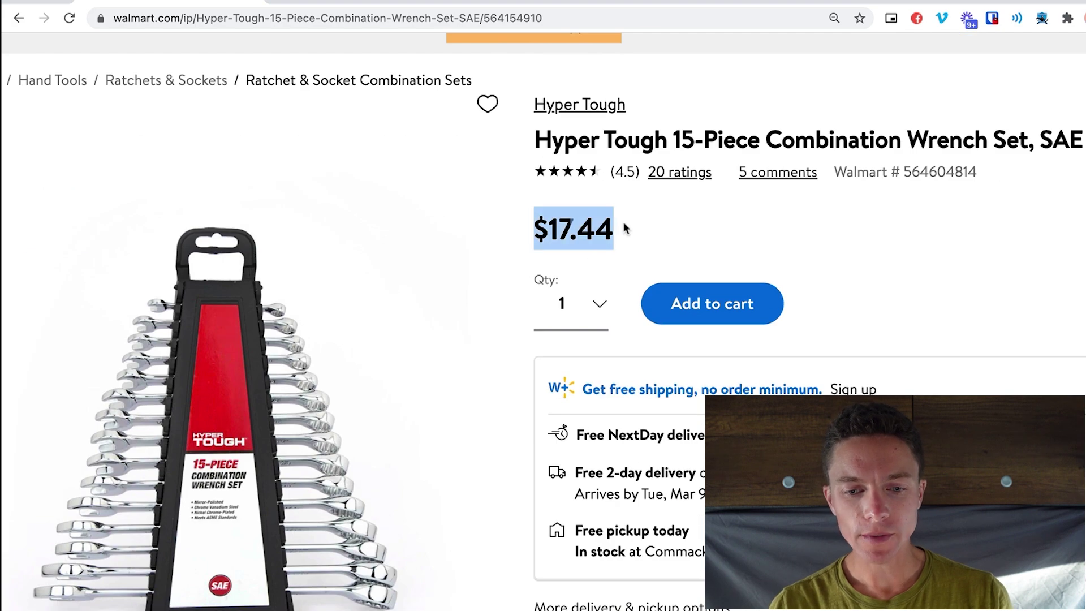
pyautogui.scroll(-1, 687, 379)
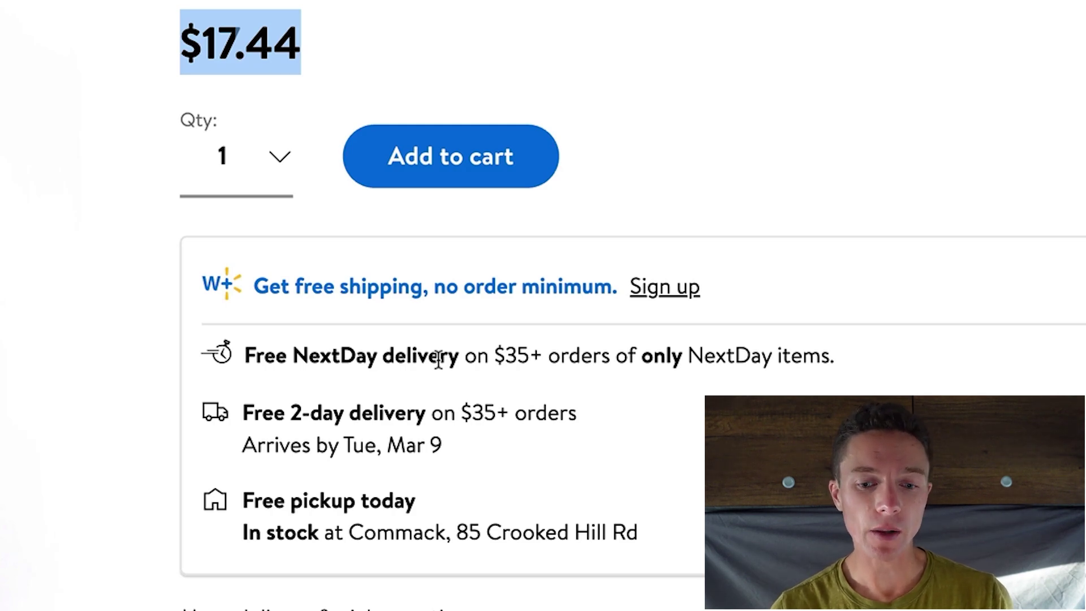
pyautogui.click(438, 360)
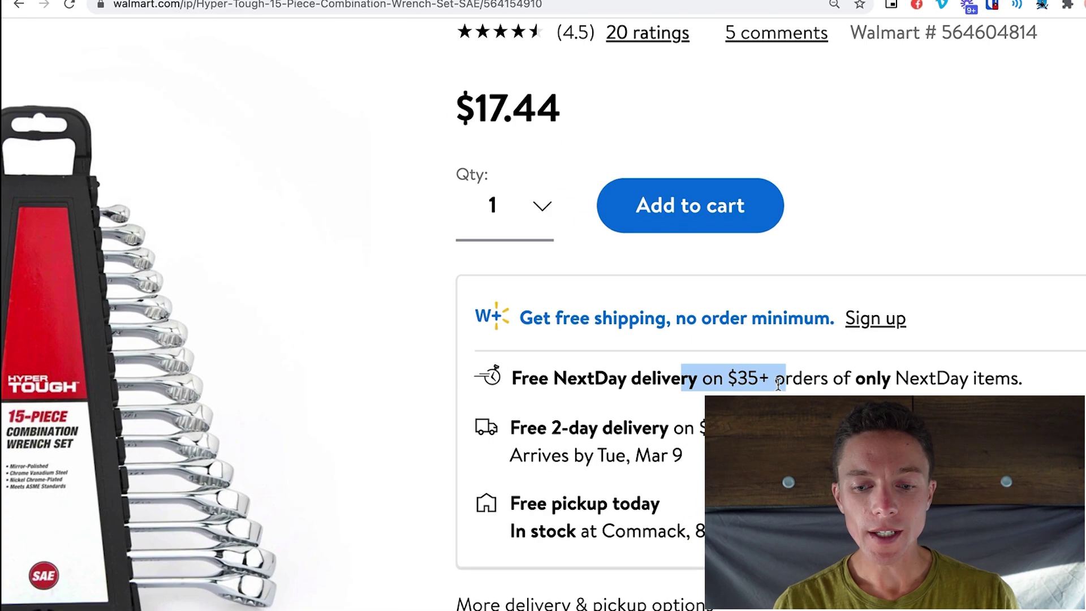
pyautogui.moveTo(463, 92); pyautogui.dragTo(587, 95)
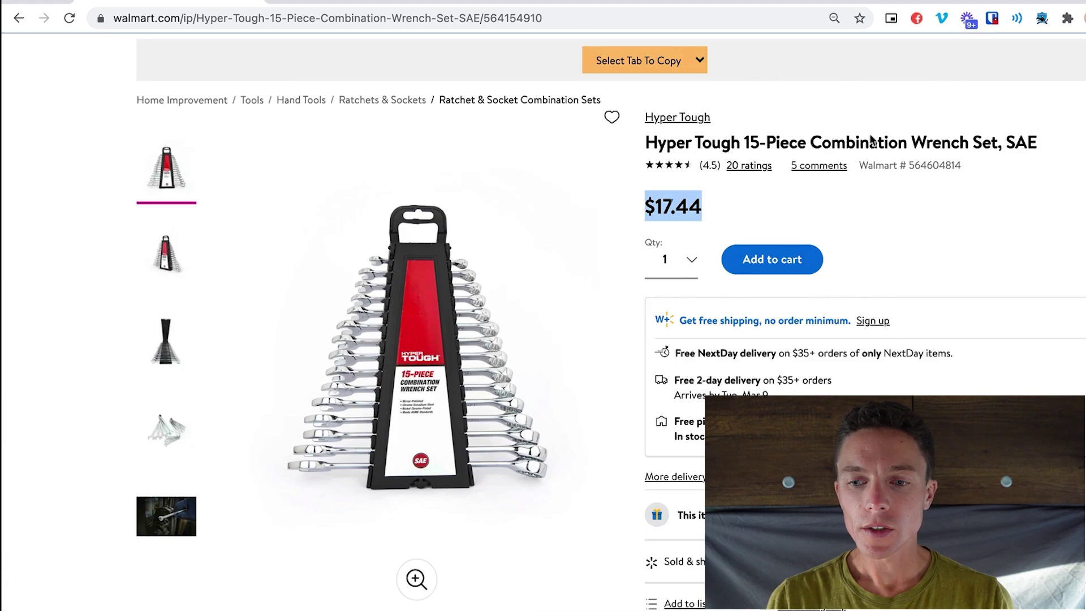
# Enable Shipping Cost Add(+) to reveal the 5.99 Shipping Price setting.
pyautogui.click(1042, 18)
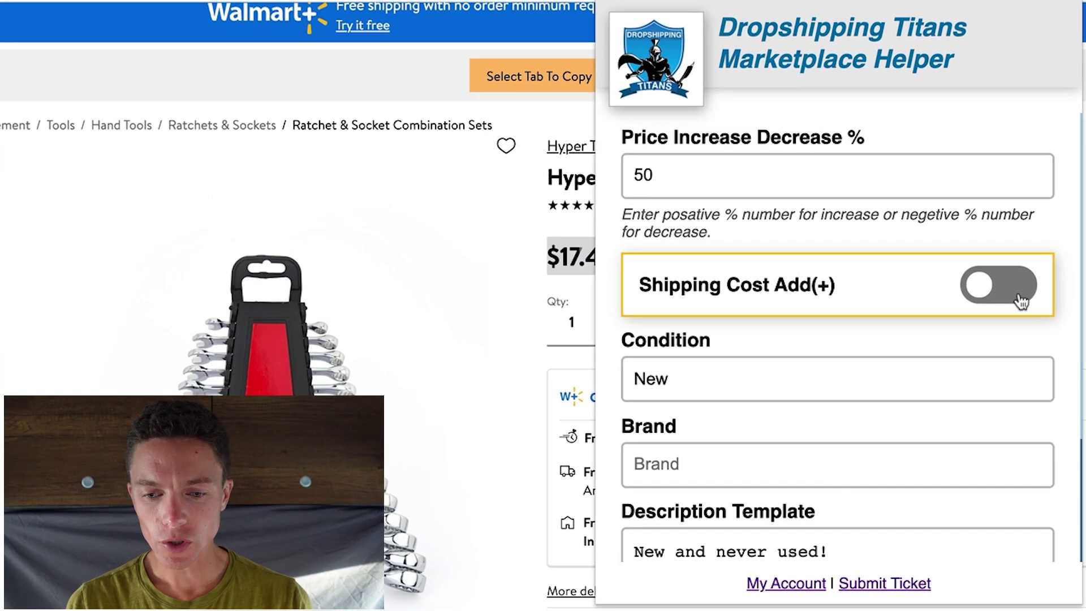
pyautogui.click(996, 320)
pyautogui.moveTo(633, 341); pyautogui.dragTo(720, 342)
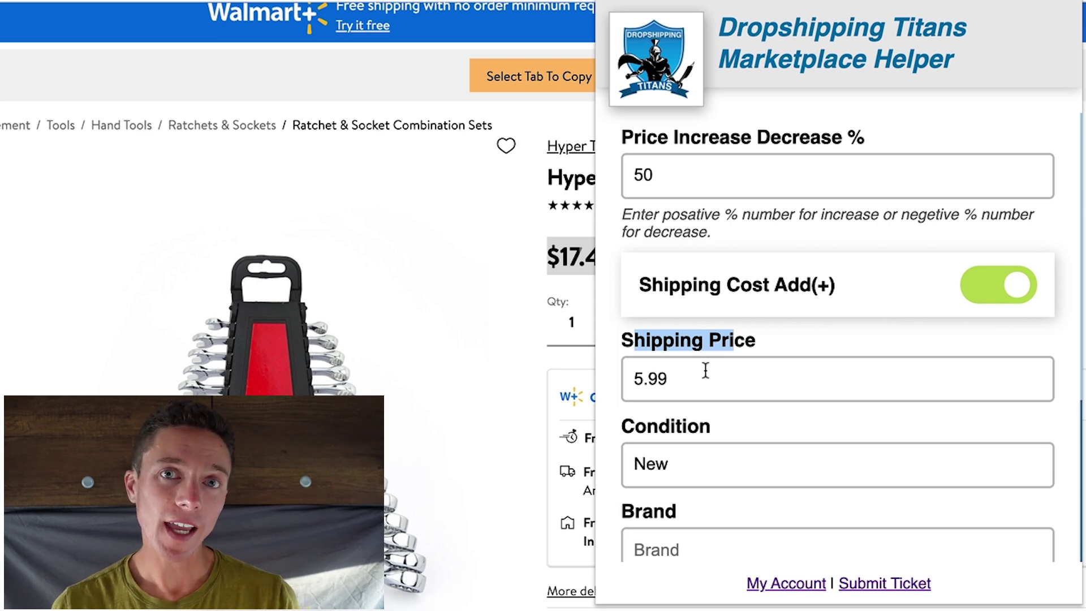
pyautogui.moveTo(705, 370); pyautogui.dragTo(629, 371)
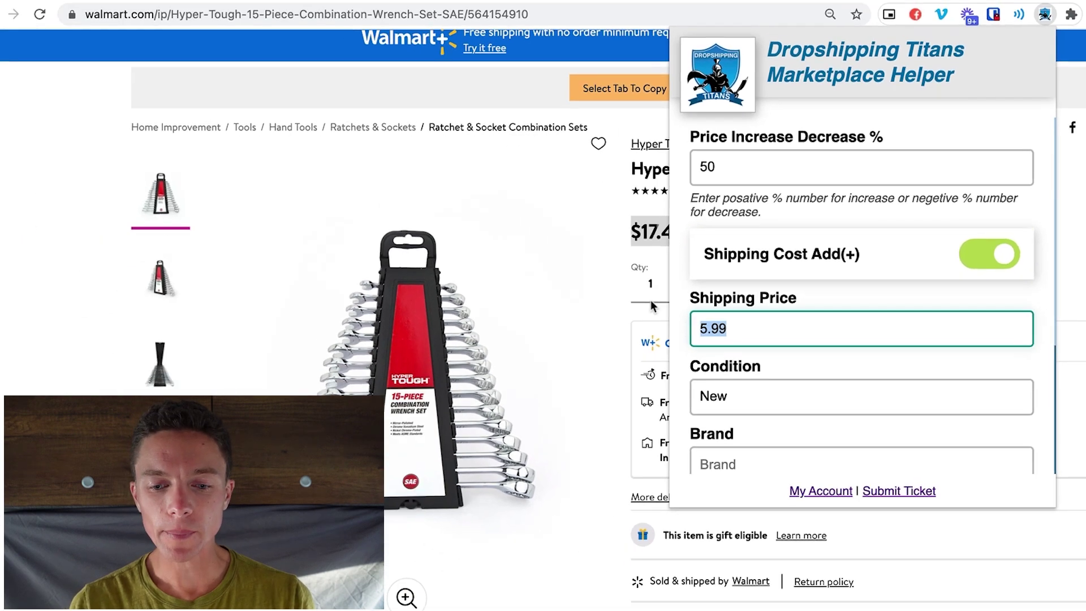
pyautogui.press('Escape')
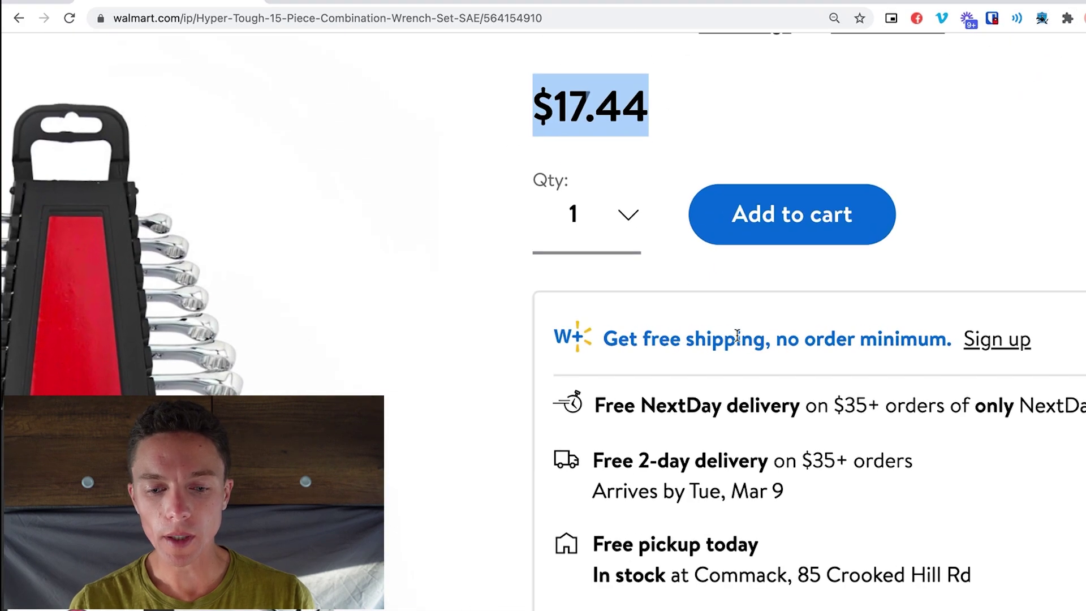
# Turn Shipping Cost Add(+) back off in Marketplace Helper.
pyautogui.click(1042, 18)
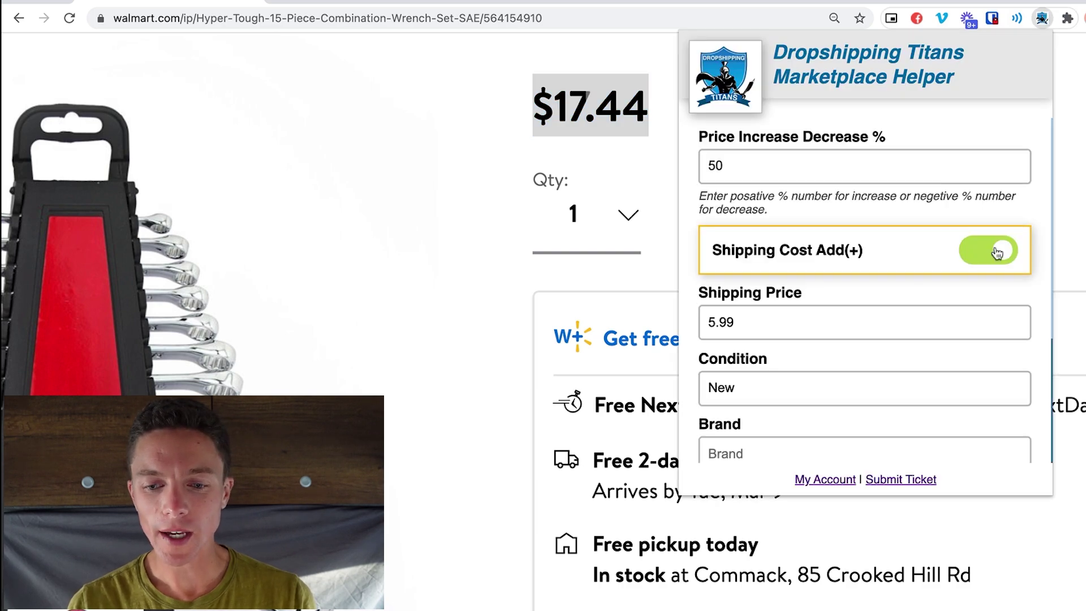
pyautogui.click(992, 253)
pyautogui.press('Escape')
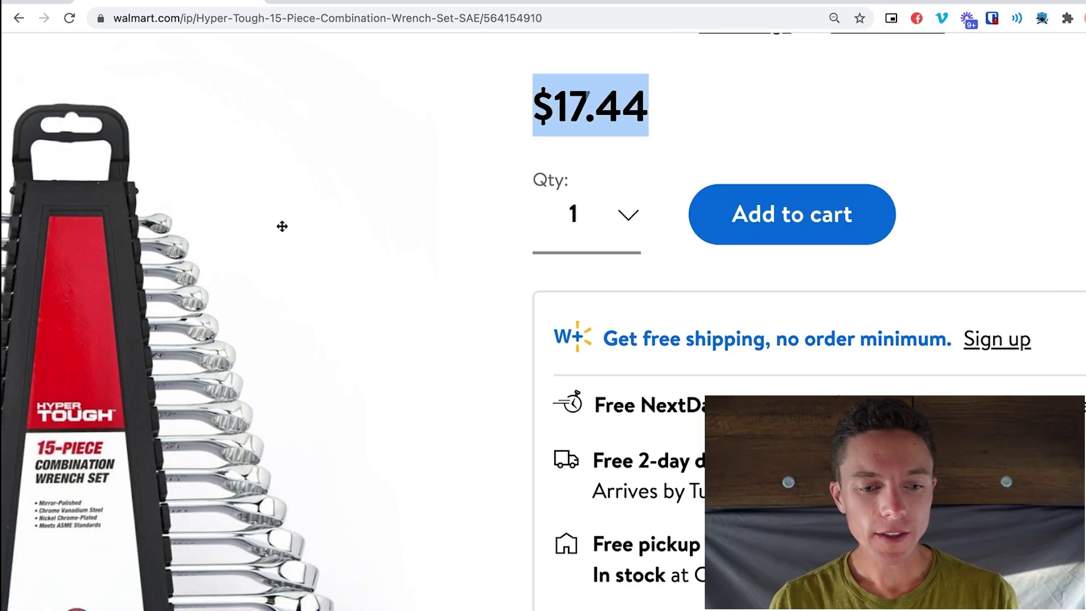
# Copy the Walmart wrench set to a new Marketplace listing tab.
pyautogui.scroll(1, 533, 134)
pyautogui.click(534, 124)
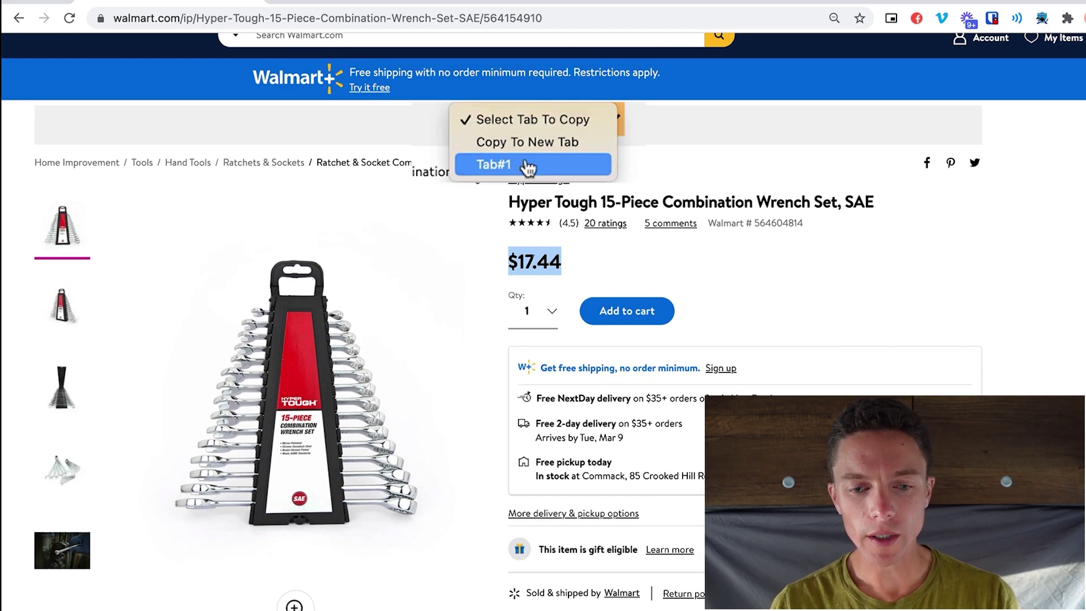
pyautogui.click(537, 144)
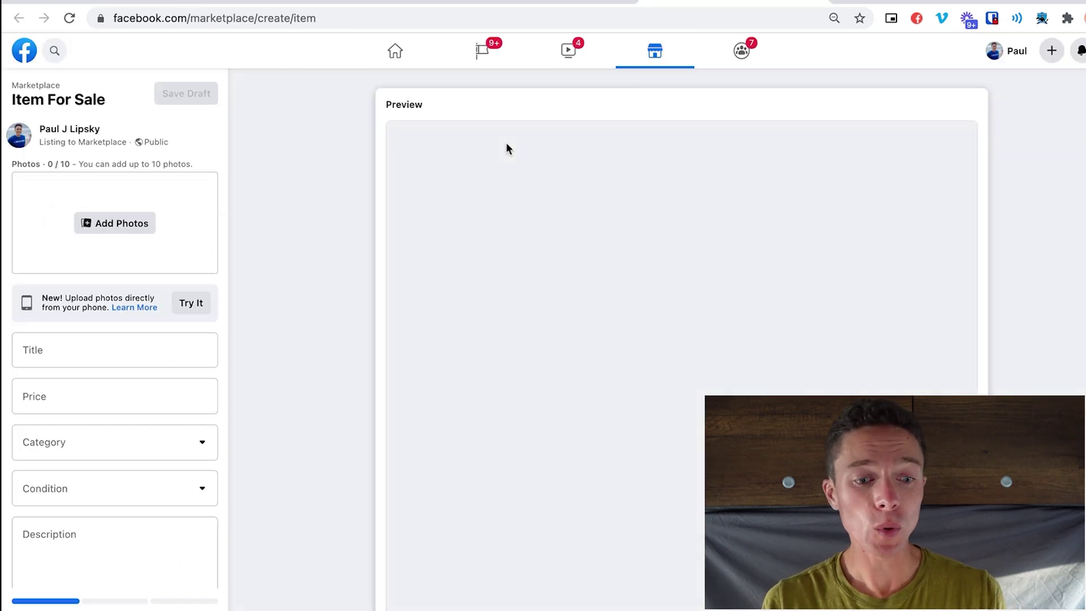
# Compare the wrench set listing with Walmart, reviewing its description, photos, title and $26 price.
pyautogui.hotkey('ctrl', 'shift', 'Tab')
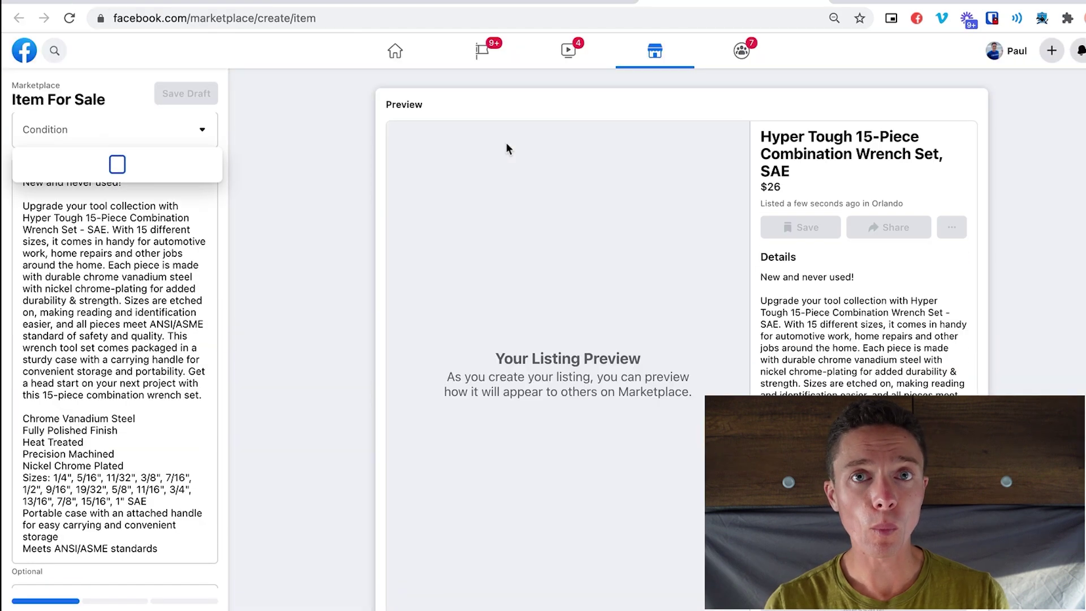
pyautogui.hotkey('ctrl', 'Tab')
pyautogui.click(19, 335)
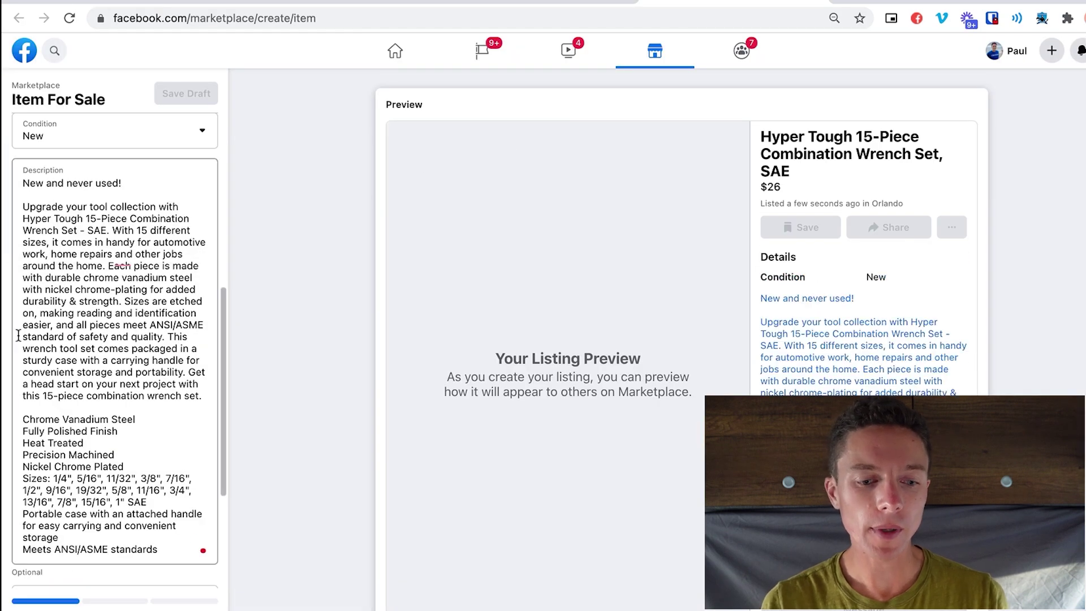
pyautogui.scroll(10, 192, 286)
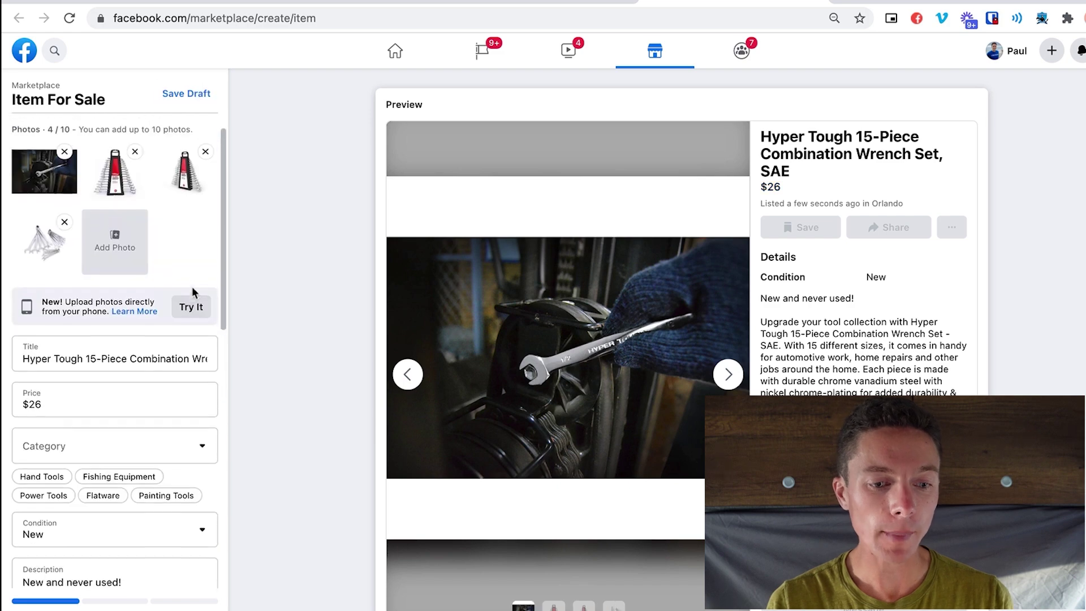
pyautogui.scroll(-12, 193, 292)
pyautogui.scroll(13, 192, 292)
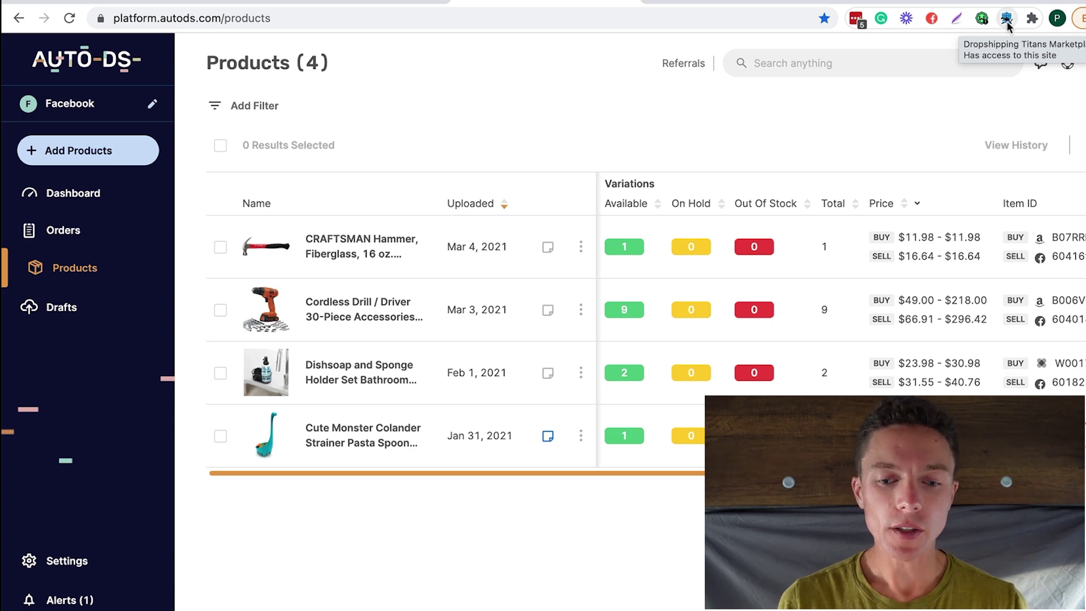
pyautogui.scroll(5, 664, 77)
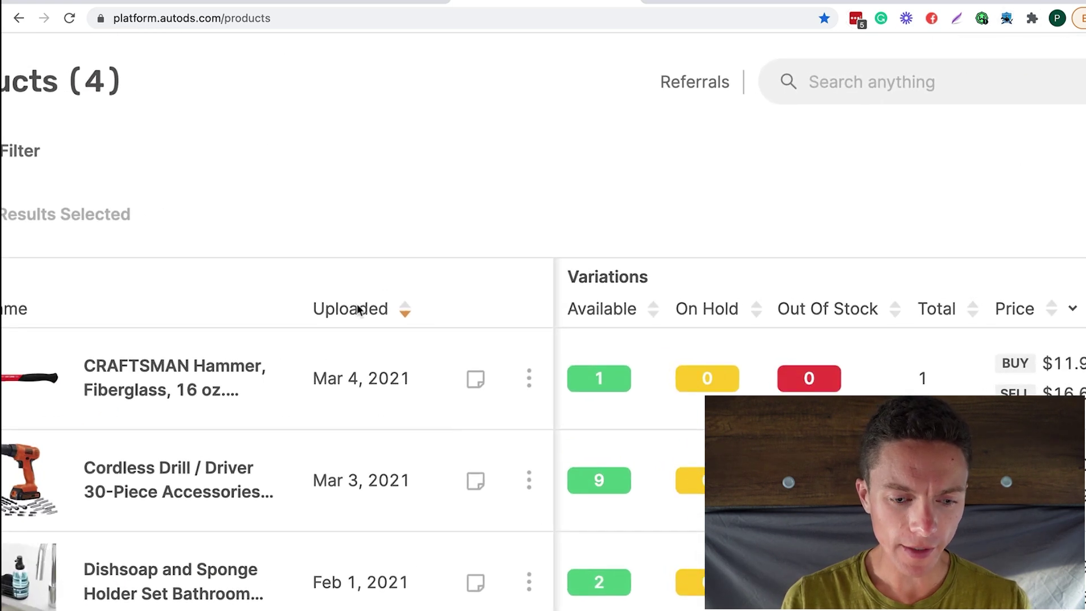
pyautogui.scroll(-2, 348, 316)
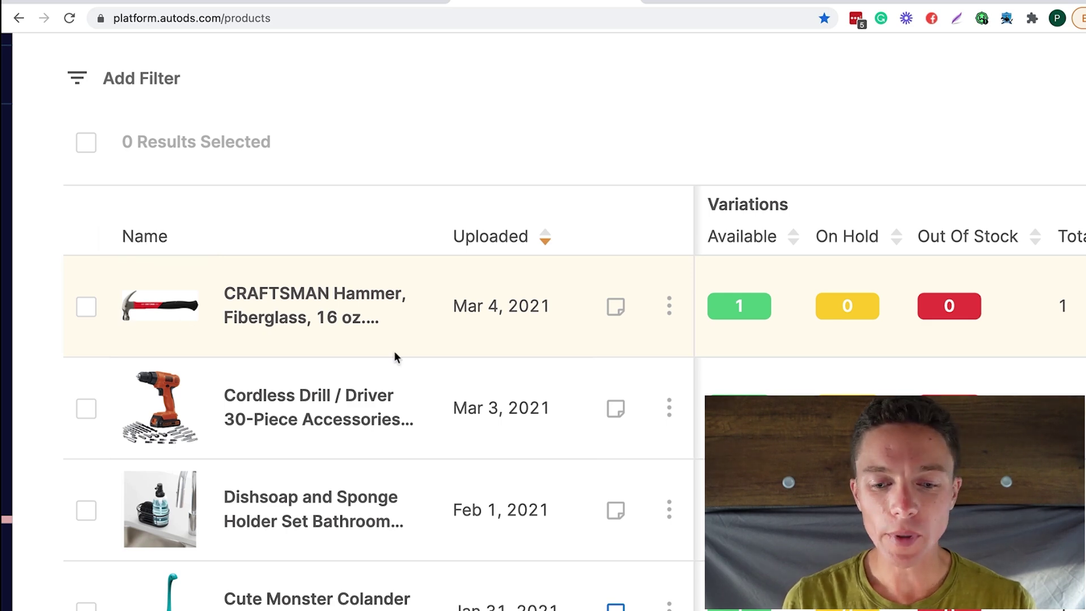
pyautogui.press('super+minus')
pyautogui.press('super+minus')
pyautogui.press('super+minus')
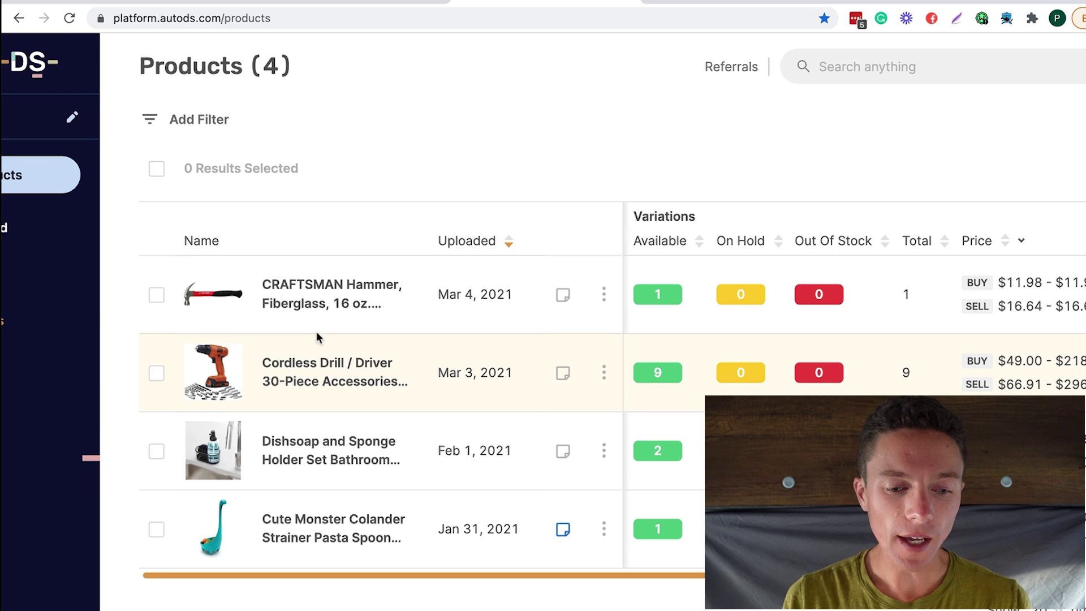
pyautogui.press('super+equal')
pyautogui.press('super+equal')
pyautogui.press('super+equal')
# Open the CRAFTSMAN Hammer product for editing in AutoDS.
pyautogui.click(698, 281)
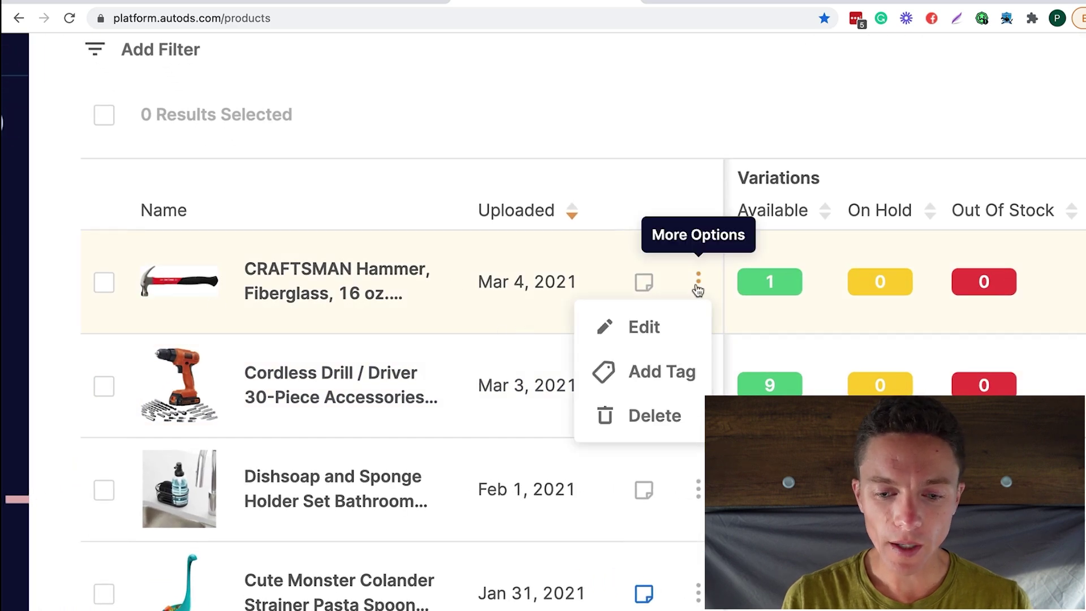
pyautogui.scroll(-5, 653, 331)
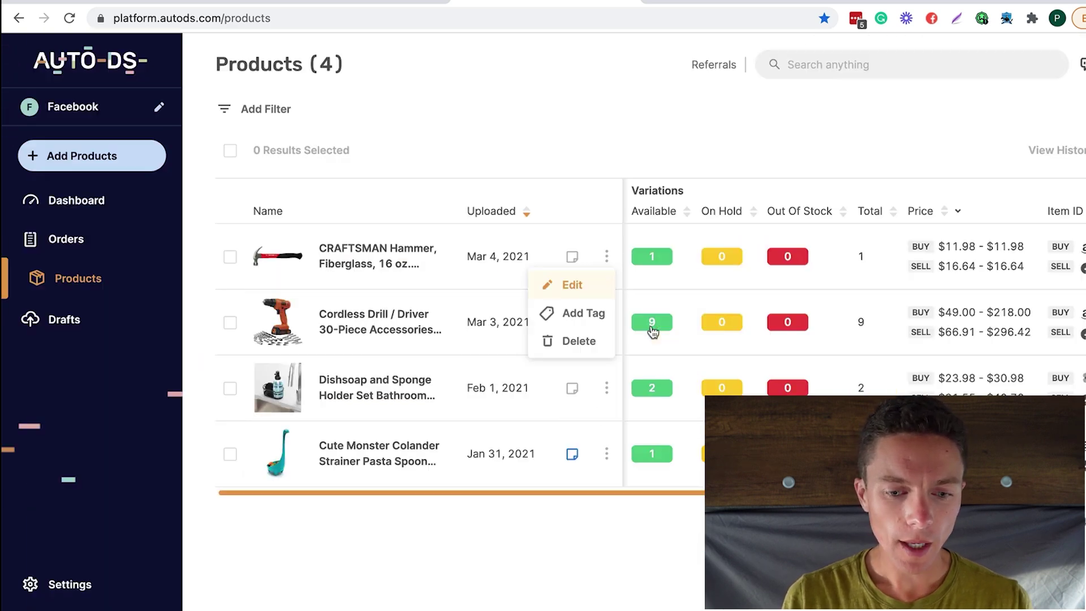
pyautogui.scroll(5, 102, 275)
pyautogui.scroll(-5, 102, 275)
pyautogui.scroll(5, 115, 270)
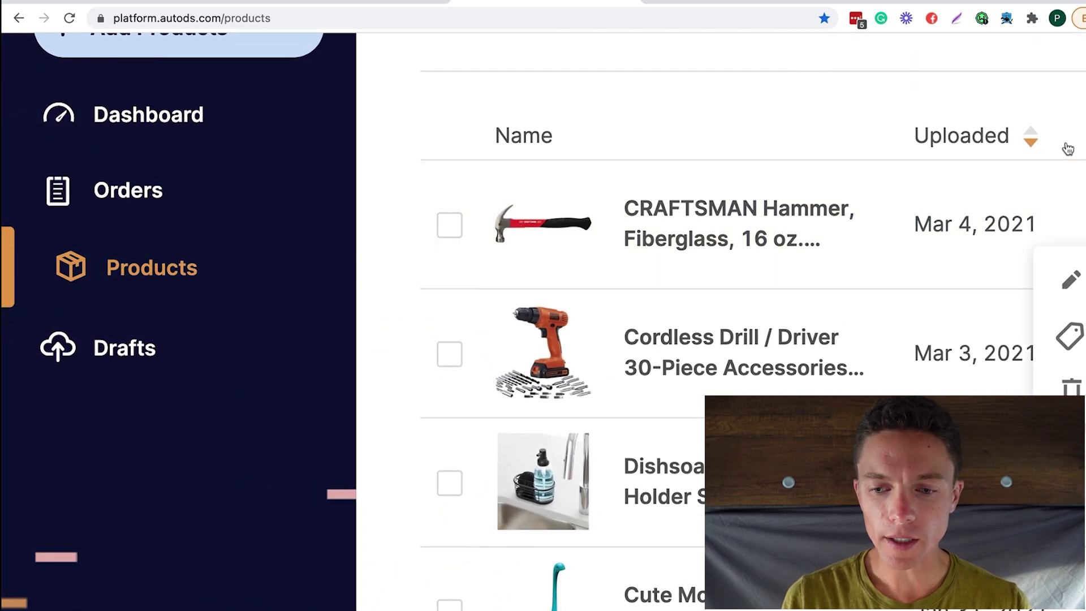
pyautogui.hscroll(5, 956, 204)
pyautogui.click(866, 229)
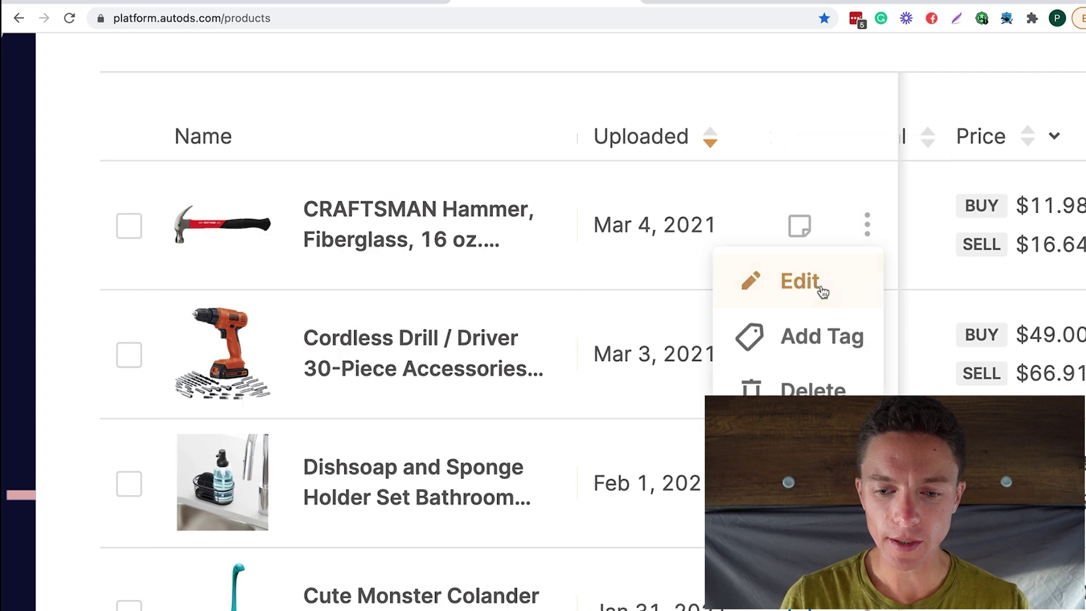
pyautogui.click(820, 290)
# View the hammer's single $16.64 variant on Variants (1), then open Marketplace Helper.
pyautogui.click(526, 221)
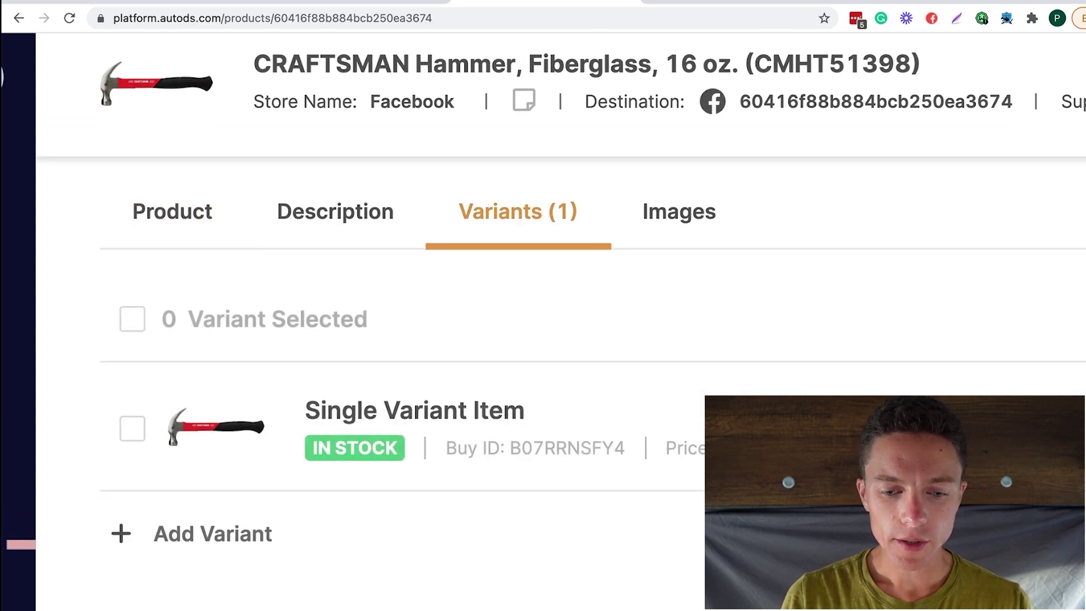
pyautogui.scroll(-3, 525, 221)
pyautogui.hscroll(5, 525, 220)
pyautogui.hscroll(2, 542, 321)
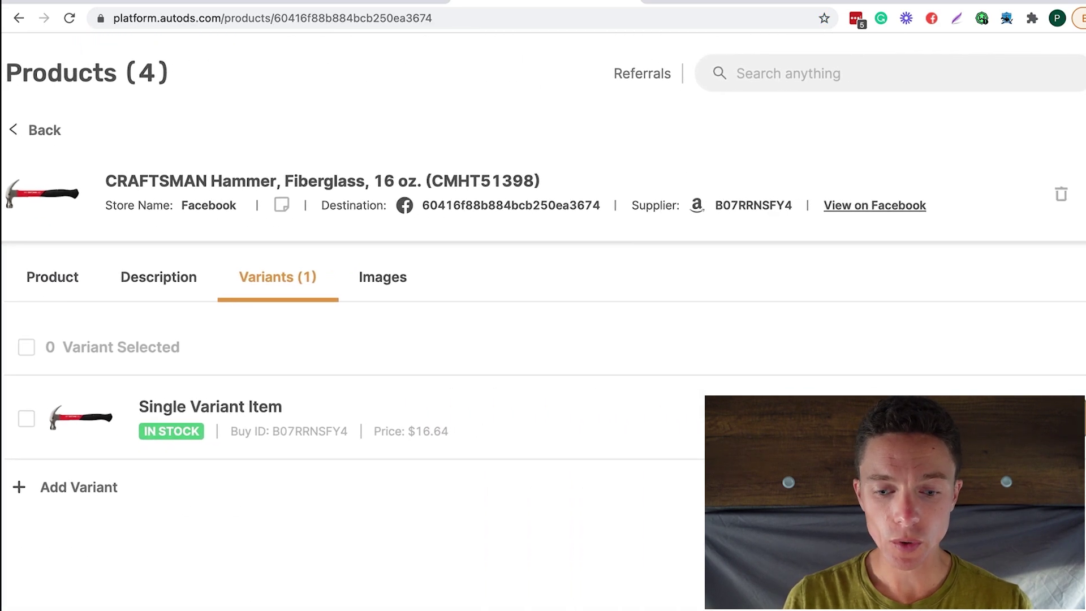
pyautogui.hscroll(3, 543, 273)
pyautogui.click(1007, 18)
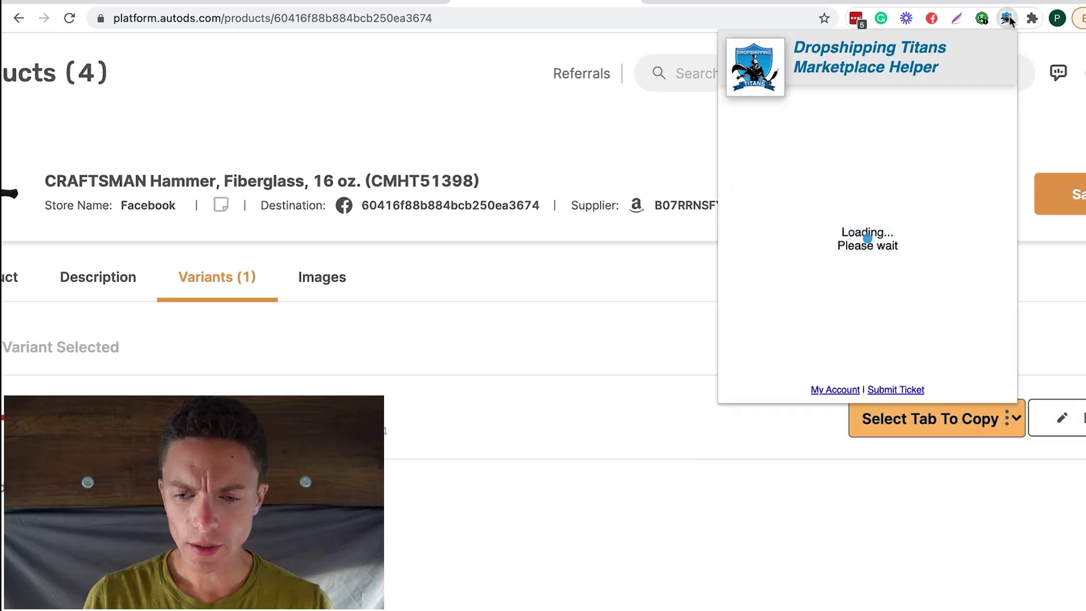
# Check the 0% price increase, then paste a longer Description Template ending in [DESCRIPTION].
pyautogui.moveTo(747, 116); pyautogui.dragTo(899, 118)
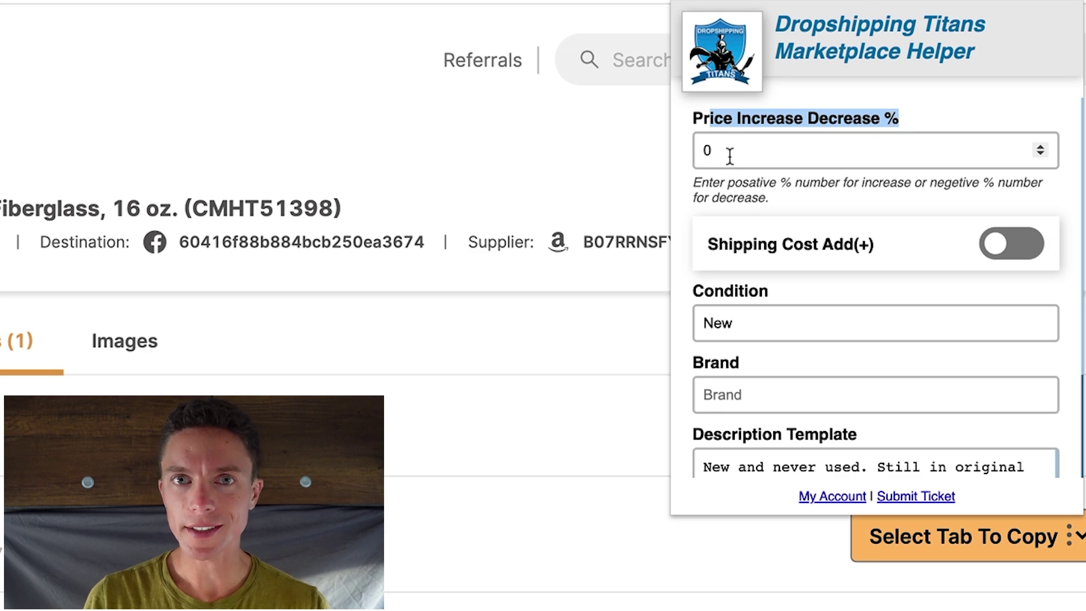
pyautogui.click(419, 419)
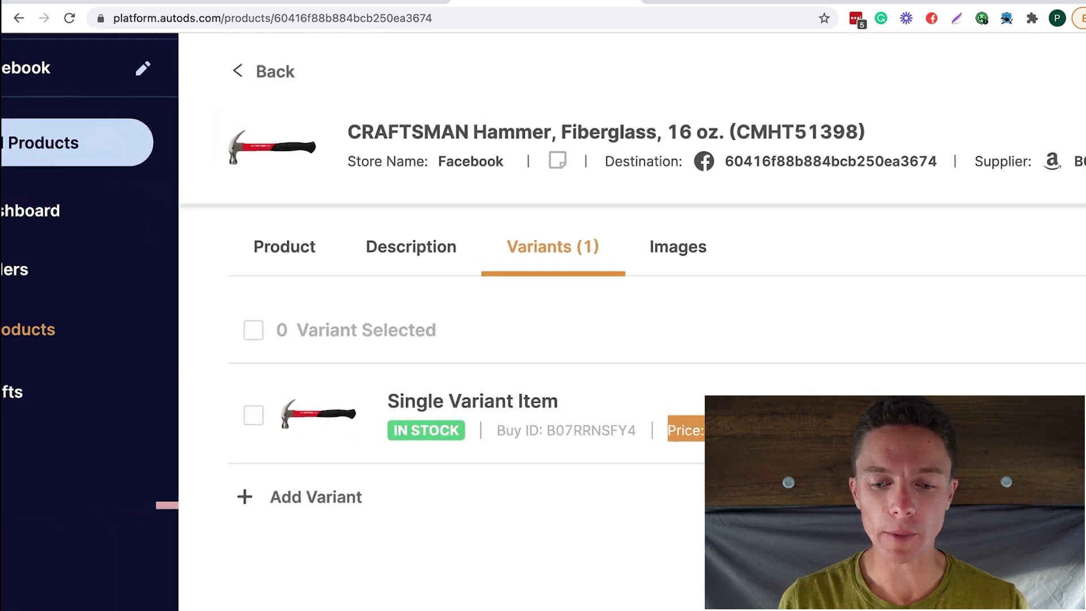
pyautogui.click(1006, 18)
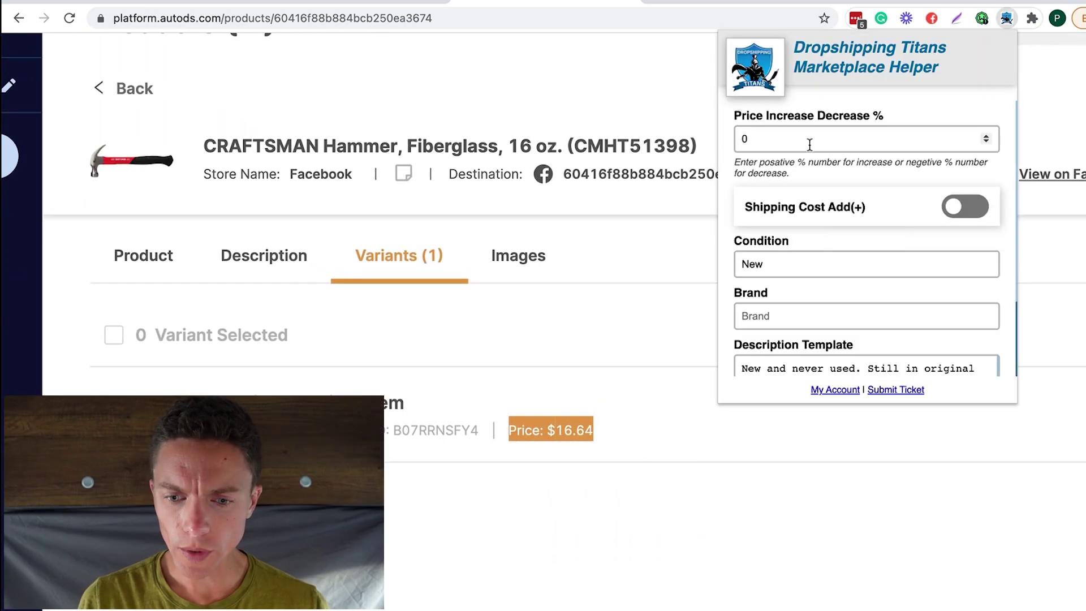
pyautogui.scroll(-2, 904, 164)
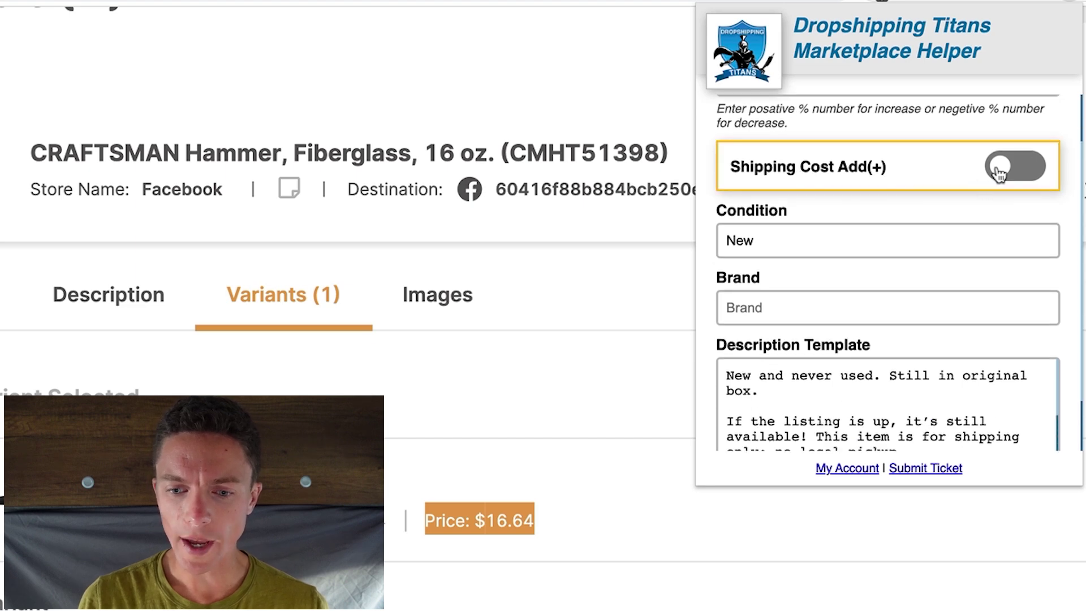
pyautogui.scroll(-2, 905, 254)
pyautogui.moveTo(816, 309); pyautogui.dragTo(904, 383)
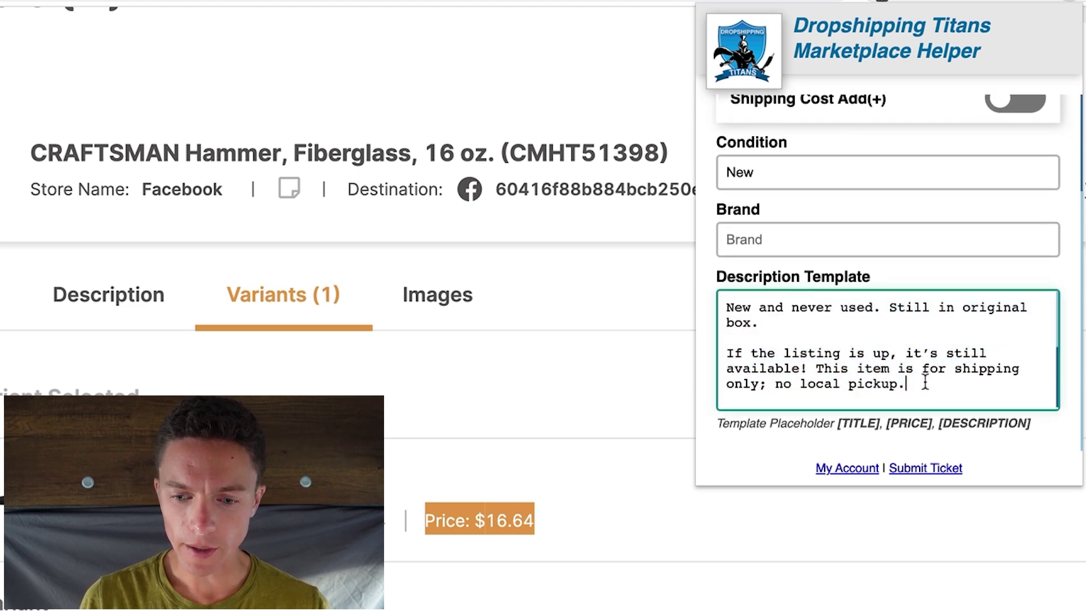
pyautogui.press('super+v')
pyautogui.moveTo(838, 382); pyautogui.dragTo(727, 394)
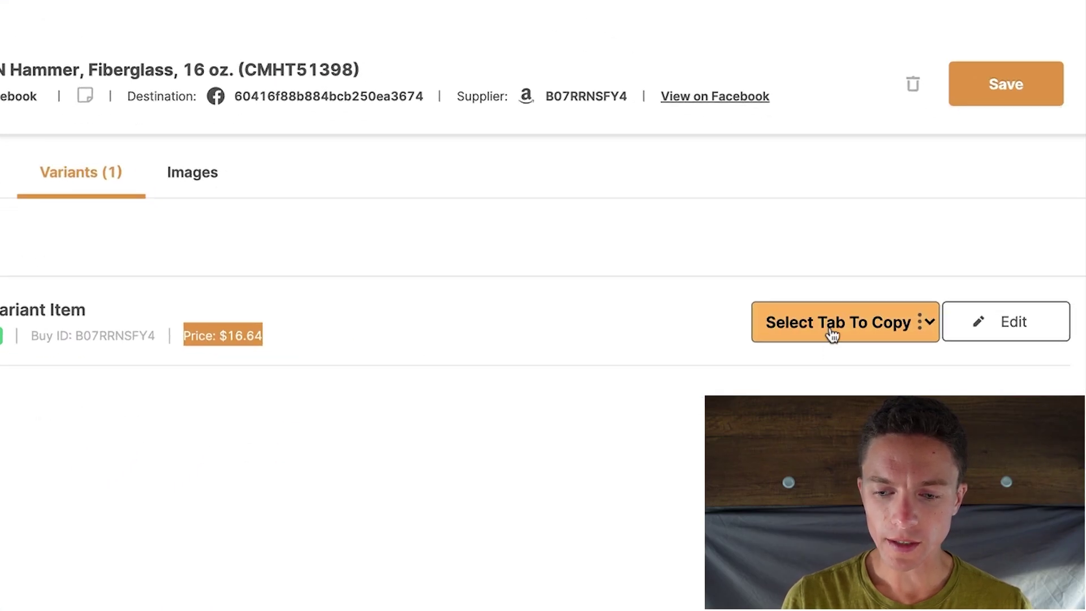
# Copy the CRAFTSMAN Hammer into Tab#1's Facebook listing and view its images.
pyautogui.click(832, 334)
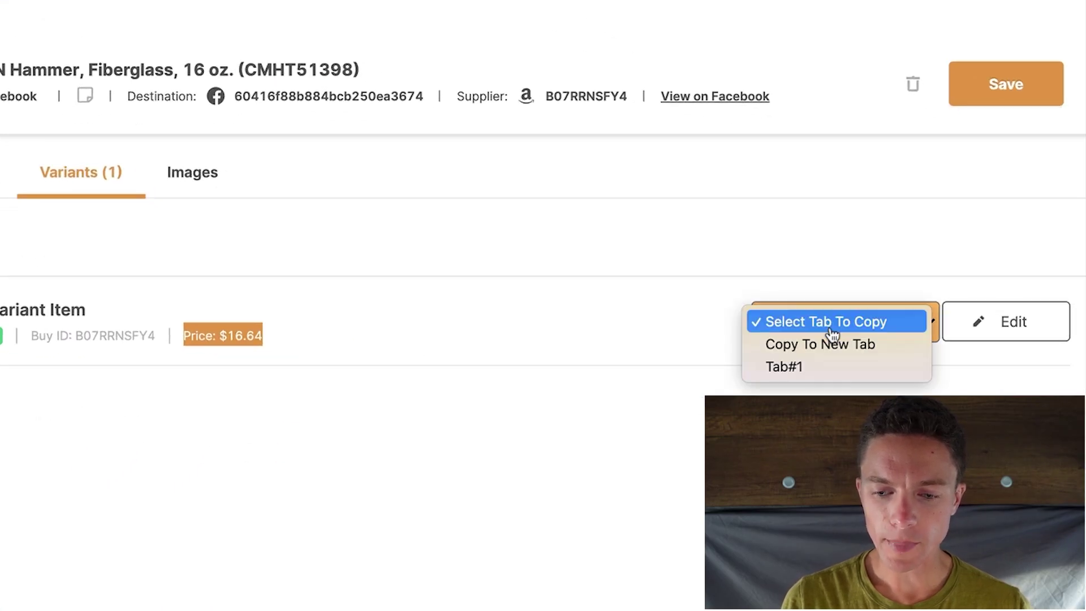
pyautogui.click(812, 377)
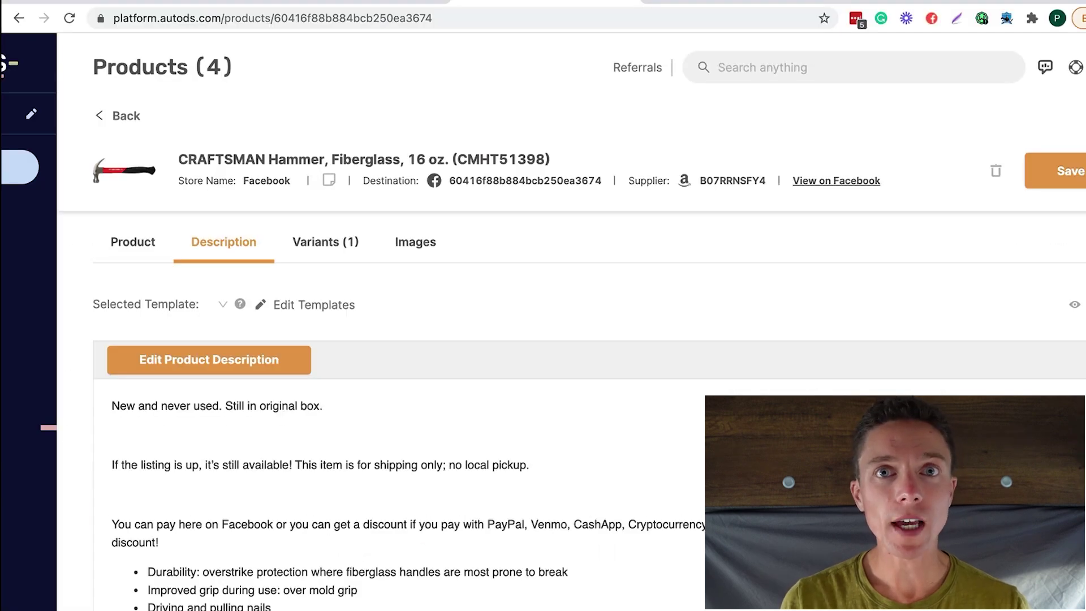
pyautogui.click(415, 242)
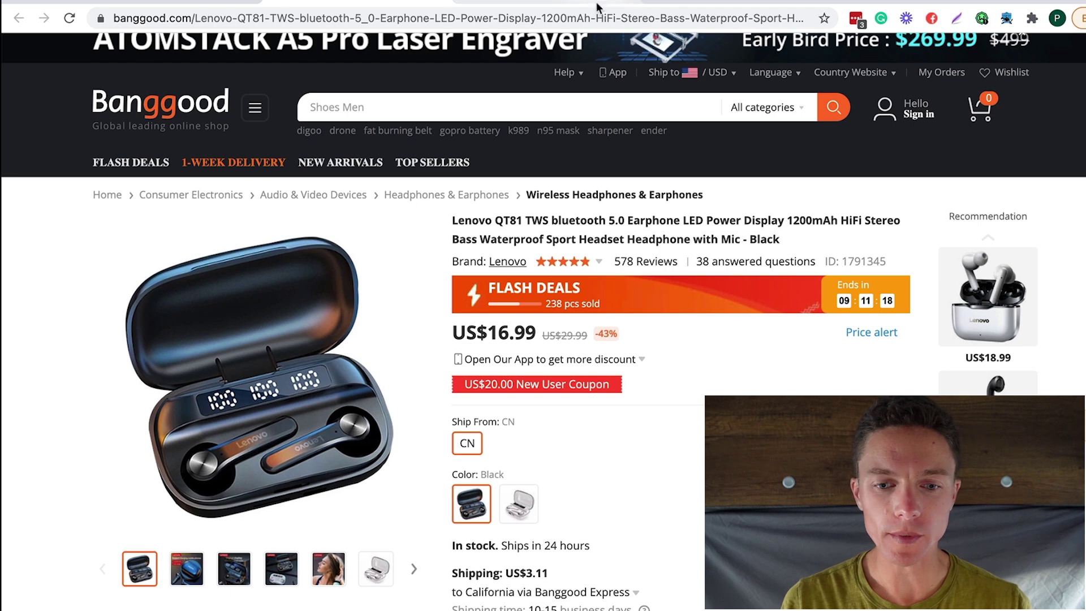
# Select the Lenovo QT81 earbuds page URL in the address bar for copying.
pyautogui.click(592, 11)
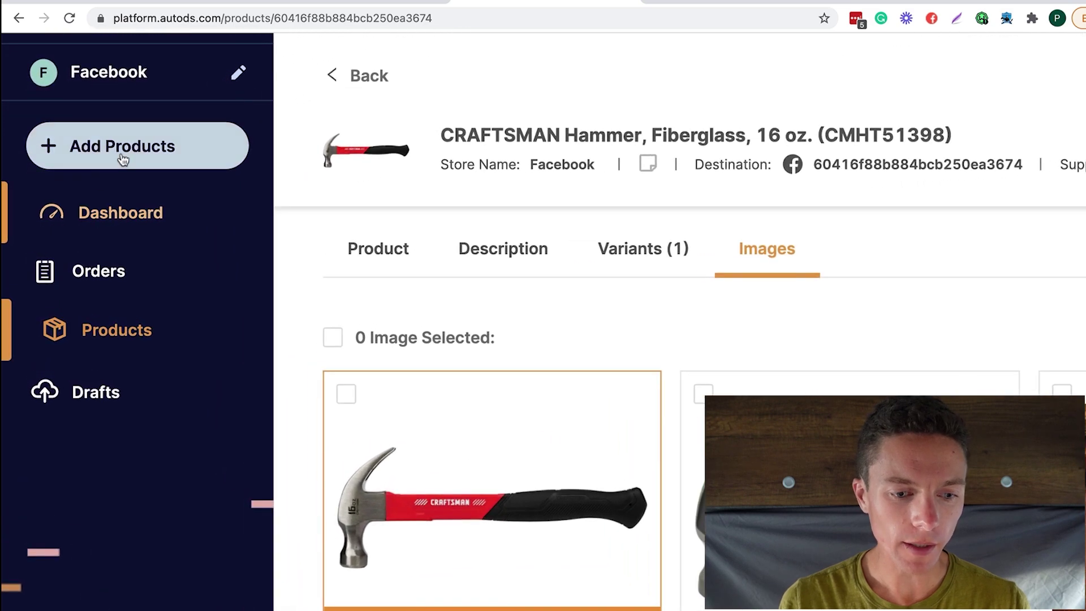
# Set Banggood as the Add Product supplier source and close the dialog.
pyautogui.click(113, 169)
pyautogui.scroll(-5, 436, 531)
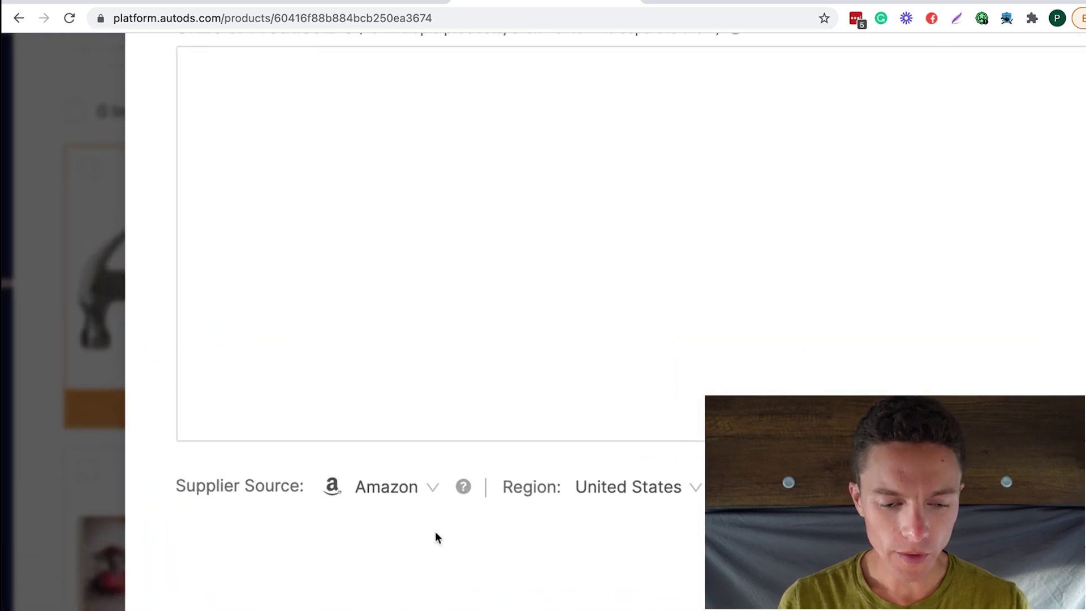
pyautogui.click(432, 486)
pyautogui.click(423, 221)
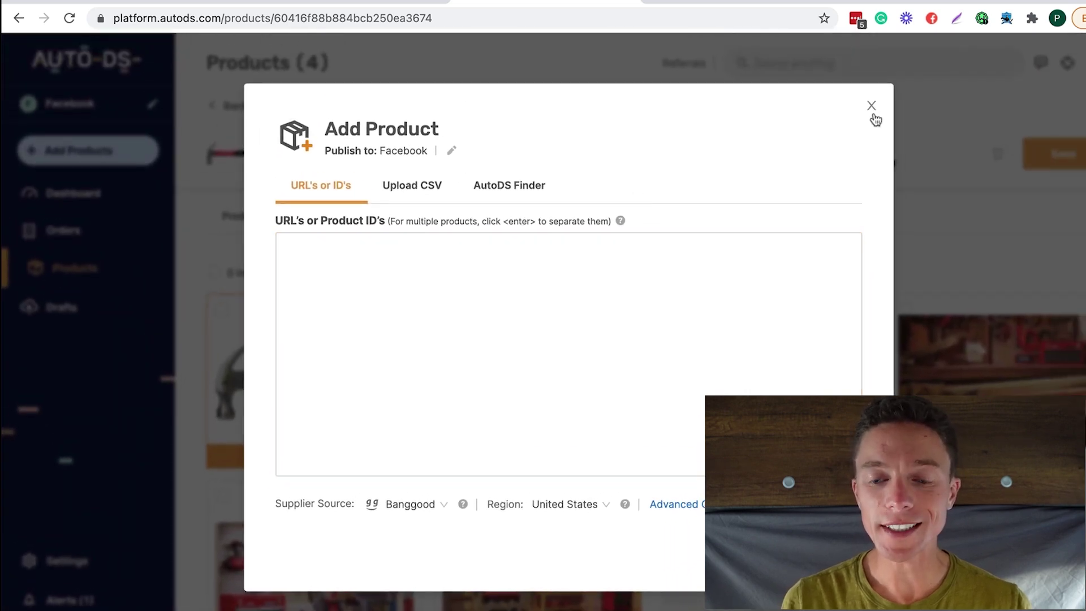
pyautogui.click(872, 107)
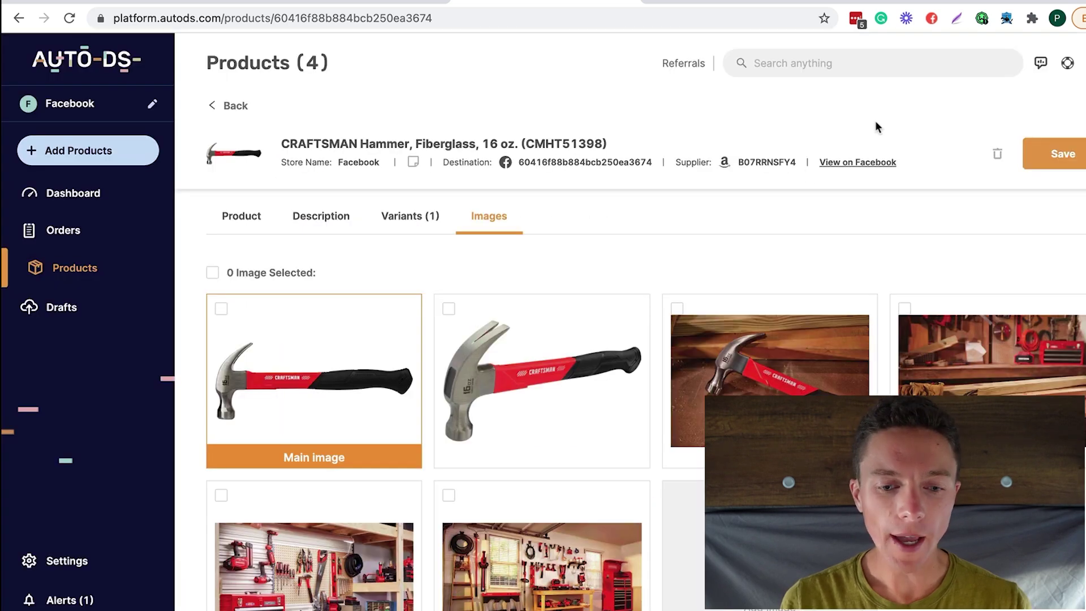
# Reopen the hammer's Variants (1) tab and check the Select Tab To Copy dropdown.
pyautogui.click(437, 225)
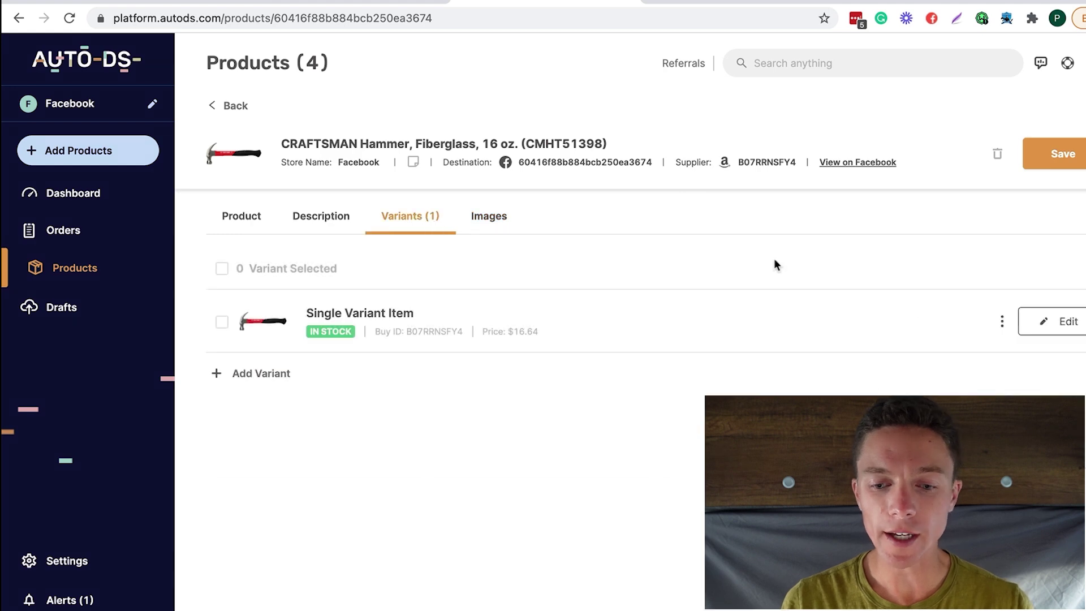
pyautogui.click(1001, 321)
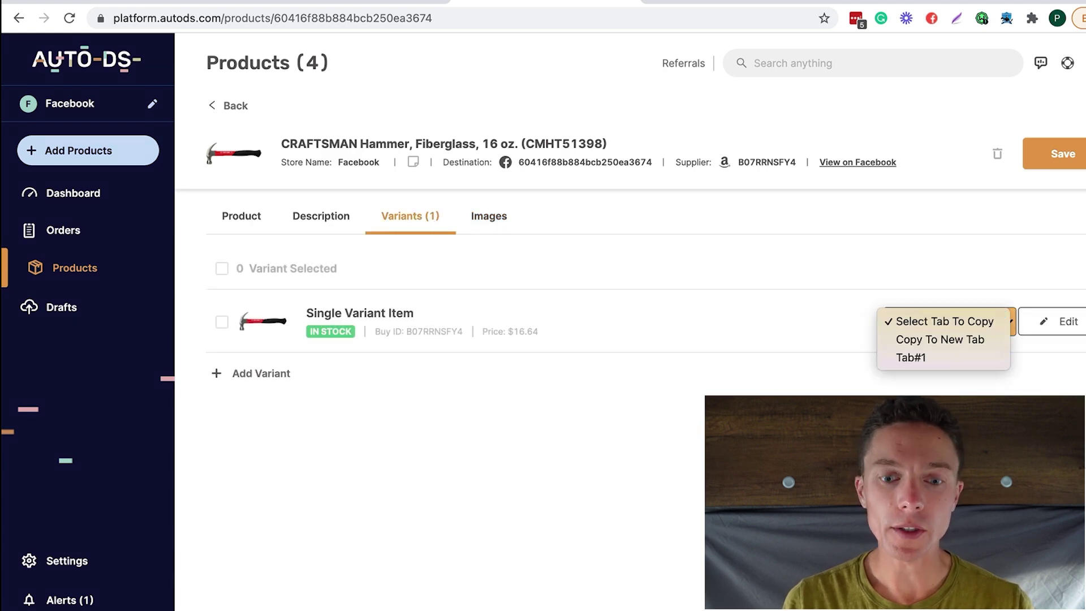
pyautogui.click(944, 322)
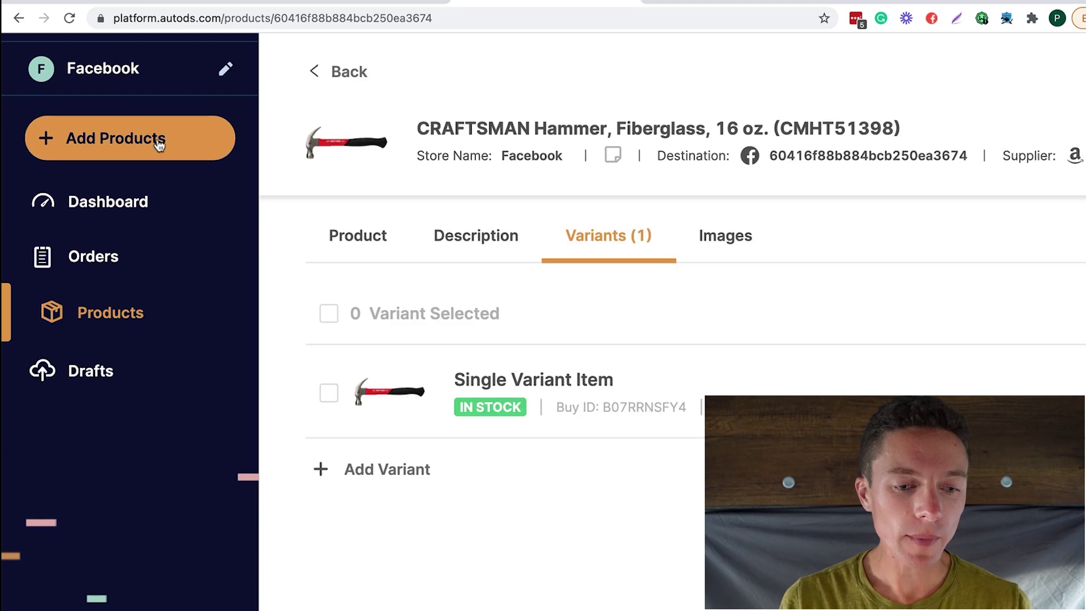
# Browse the Add Product supplier source list from Amazon through Cjdropshipping.
pyautogui.click(159, 145)
pyautogui.scroll(-3, 575, 369)
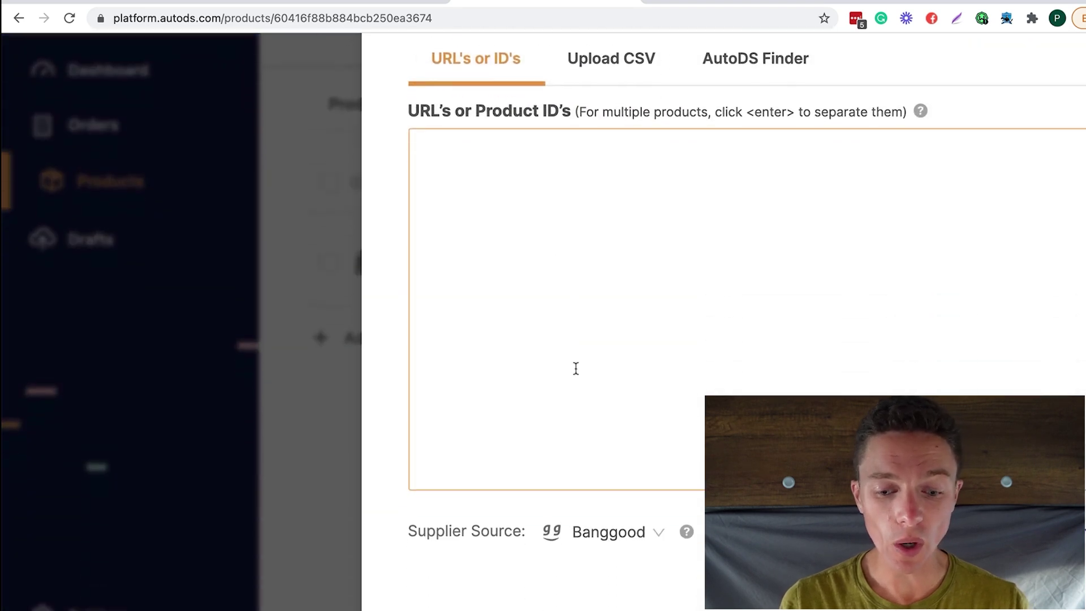
pyautogui.click(582, 532)
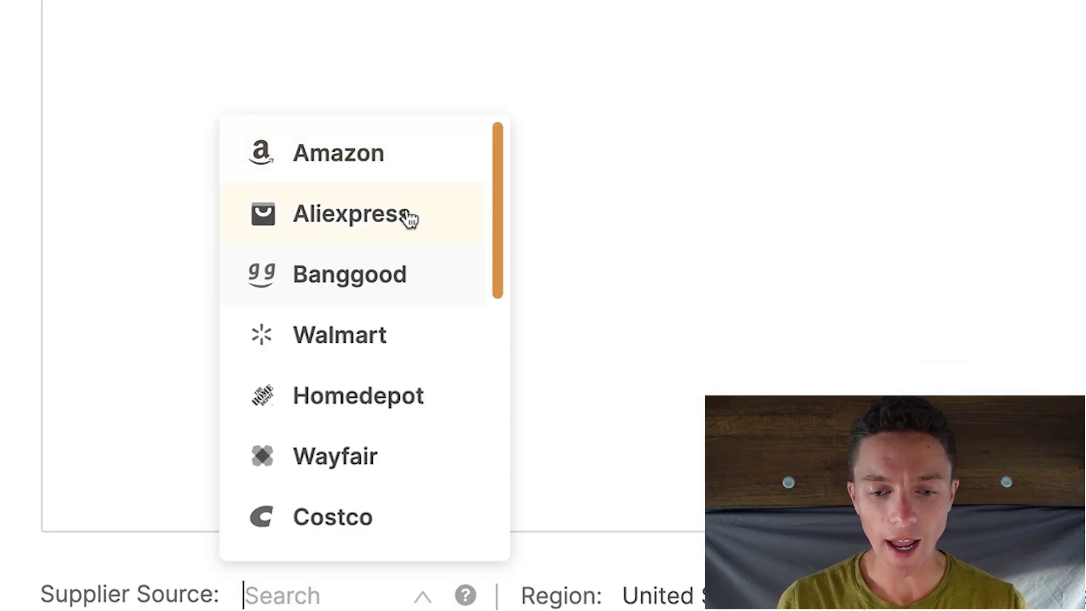
pyautogui.scroll(-1, 410, 348)
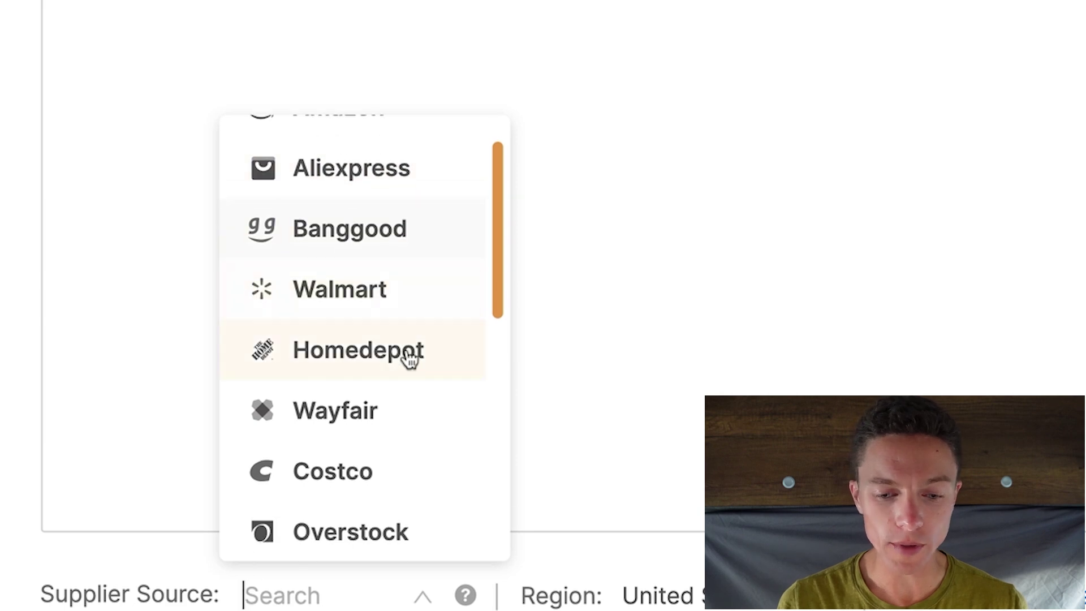
pyautogui.scroll(-3, 410, 427)
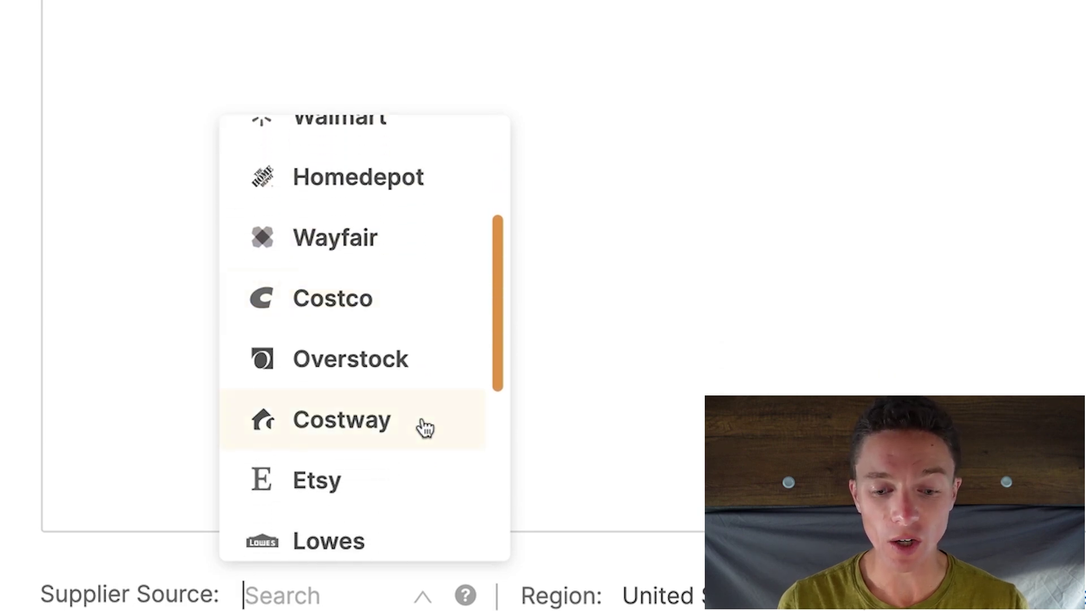
pyautogui.scroll(-5, 404, 500)
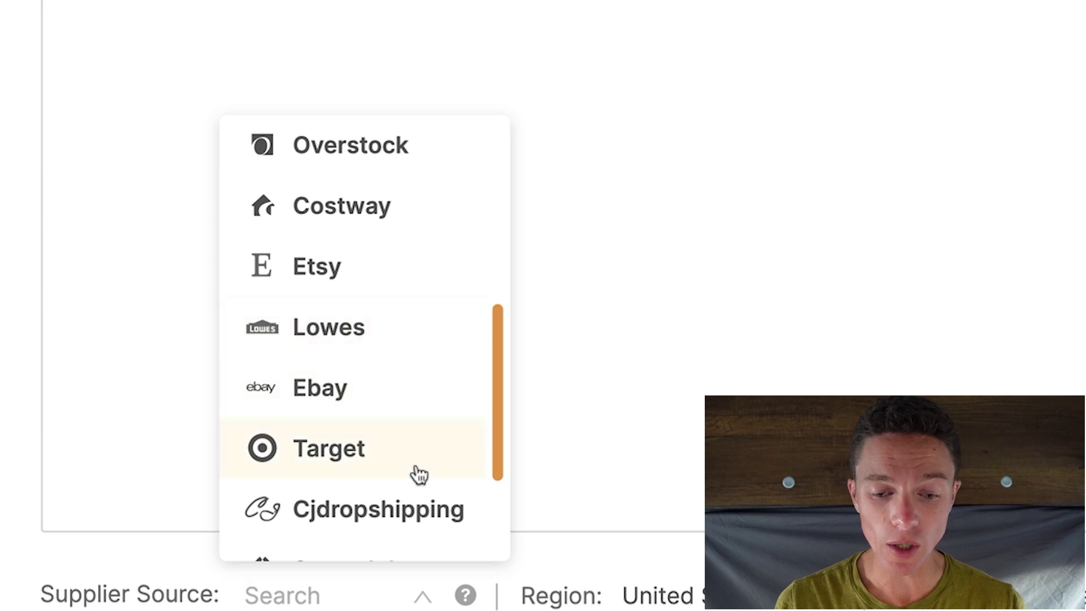
pyautogui.scroll(-2, 435, 446)
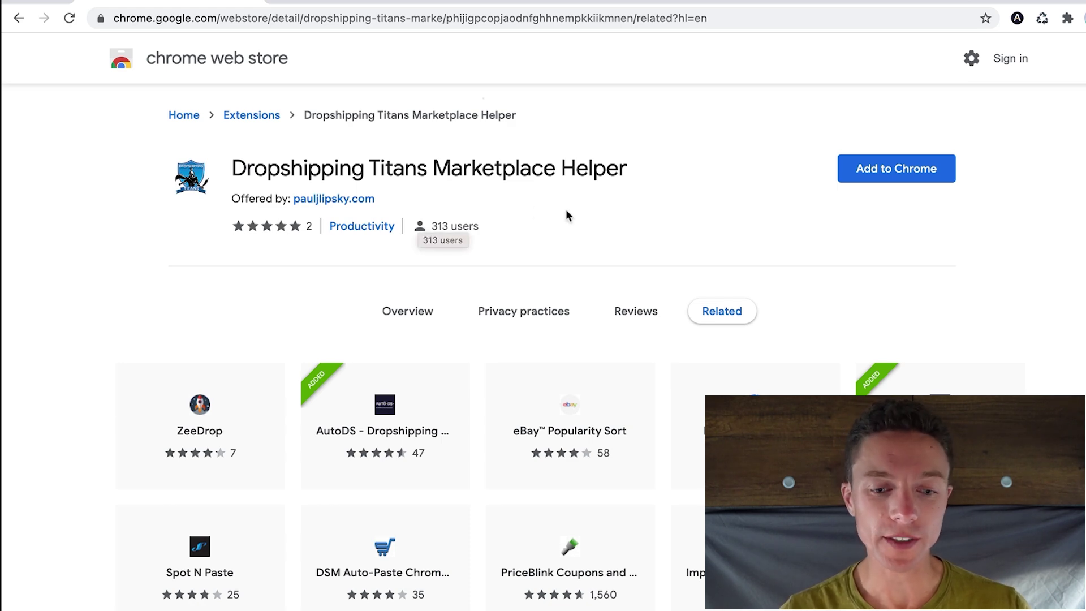
# Add the Dropshipping Titans Marketplace Helper extension to Chrome.
pyautogui.scroll(5, 565, 209)
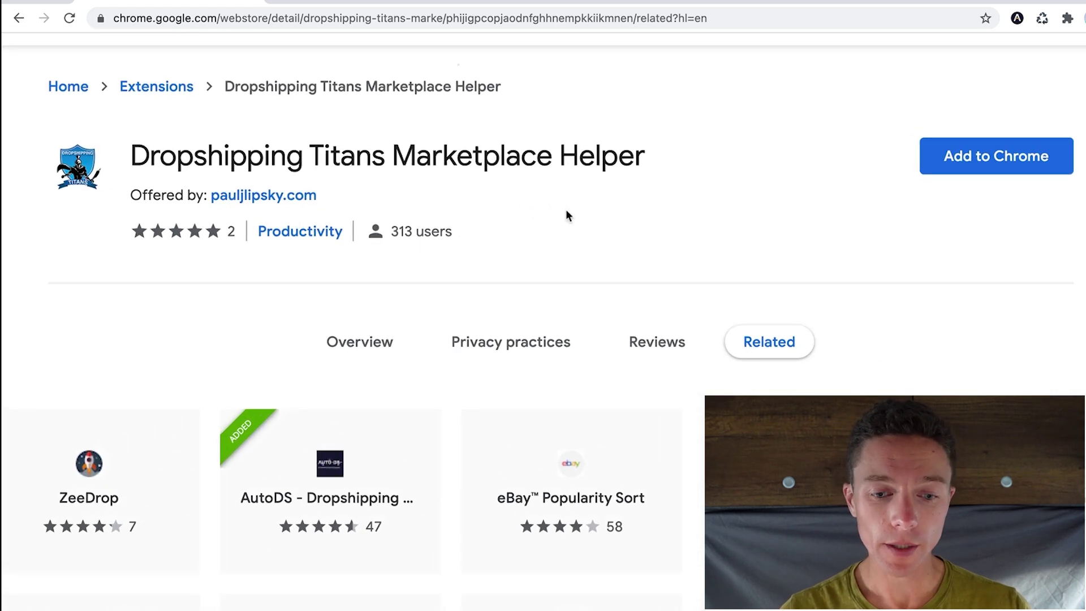
pyautogui.click(954, 162)
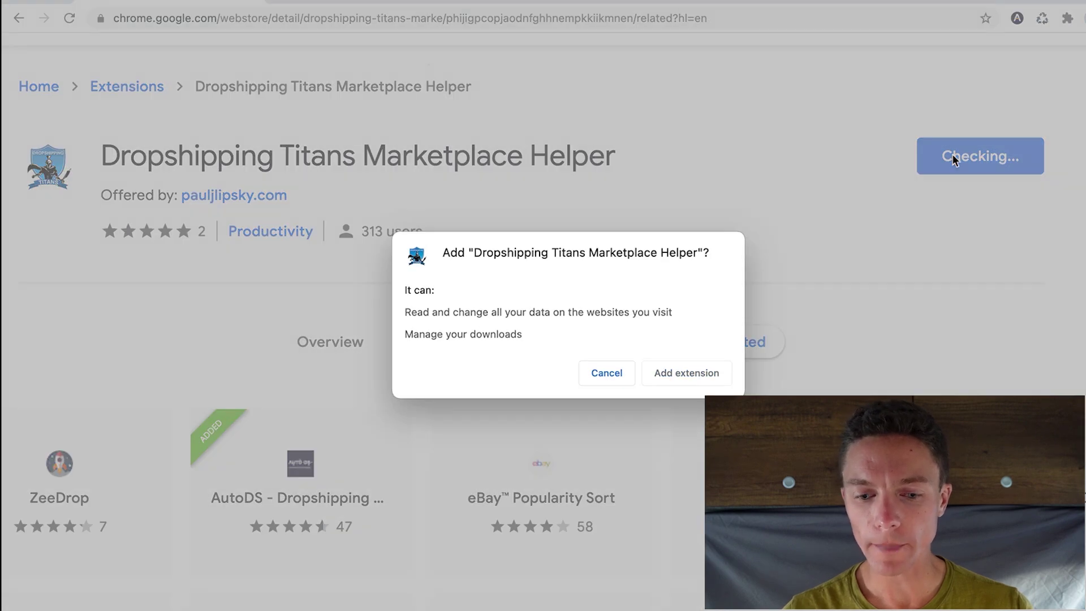
pyautogui.click(704, 378)
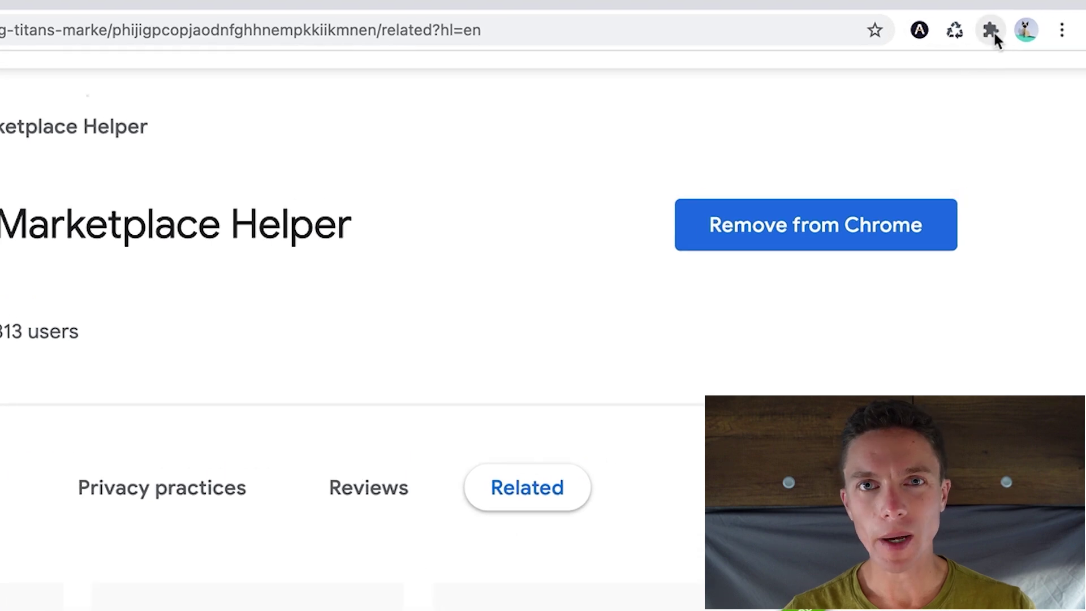
# Pin Marketplace Helper in the Extensions menu and open its popup.
pyautogui.click(991, 31)
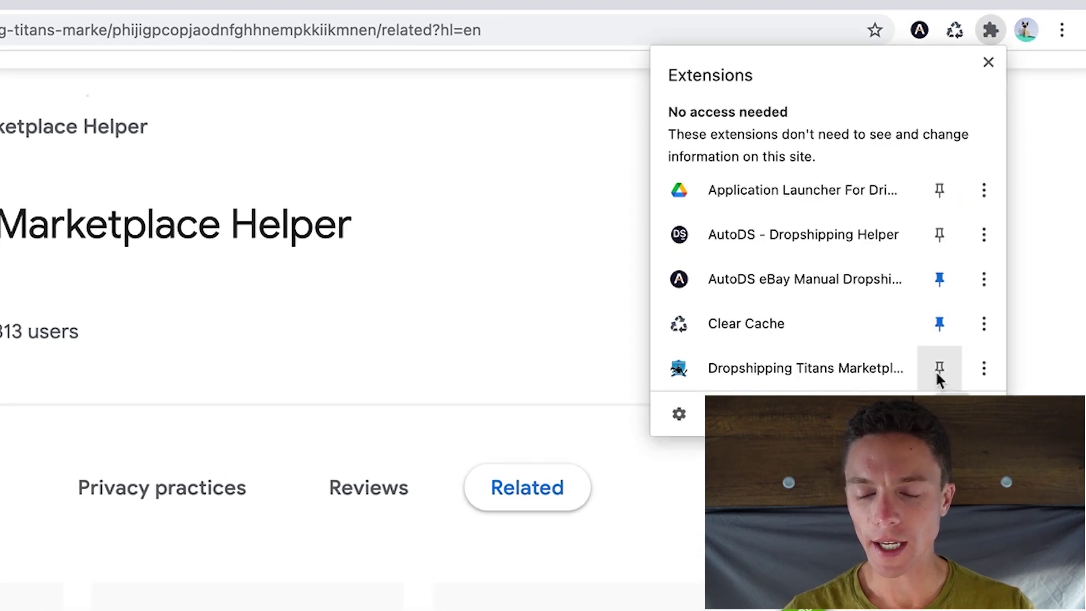
pyautogui.click(938, 370)
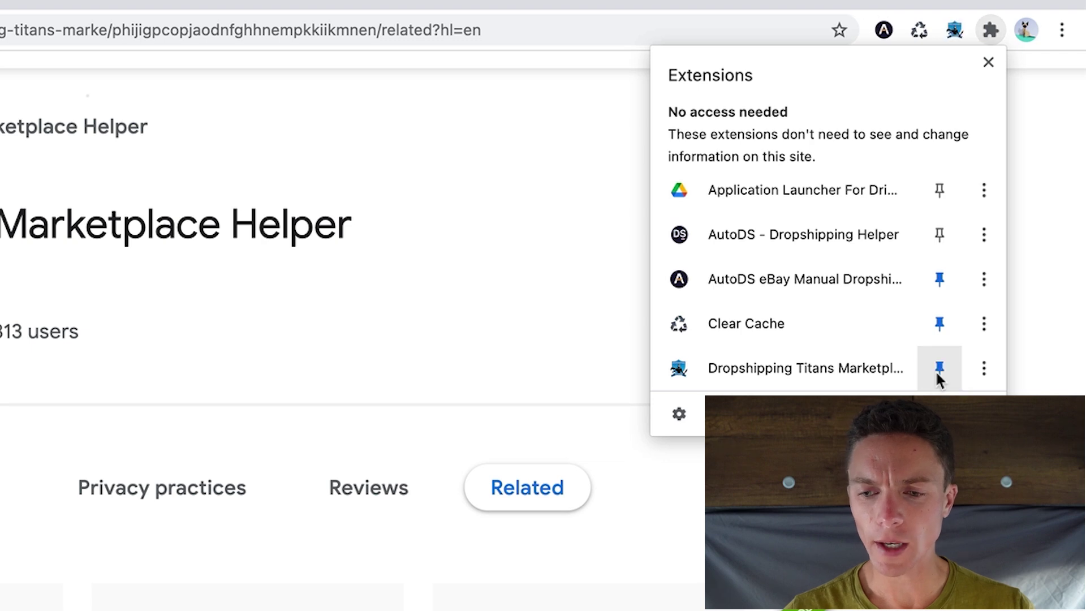
pyautogui.click(954, 31)
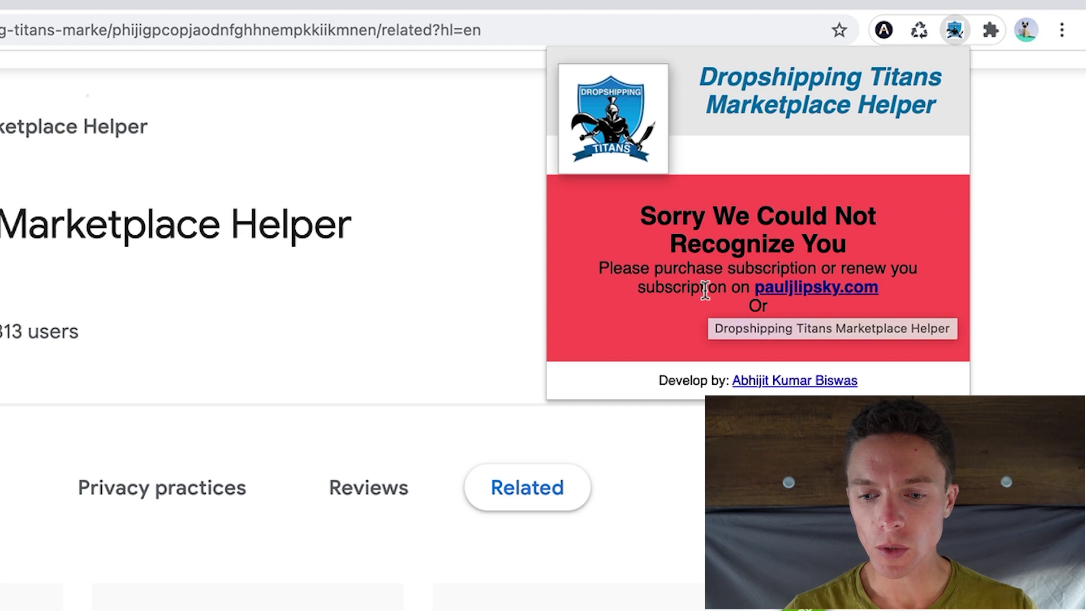
# Read the 'Sorry We Could Not Recognize You' message and follow the pauljlipsky.com subscription link.
pyautogui.moveTo(864, 199); pyautogui.dragTo(910, 198)
pyautogui.moveTo(757, 287); pyautogui.dragTo(727, 286)
pyautogui.moveTo(855, 268); pyautogui.dragTo(888, 288)
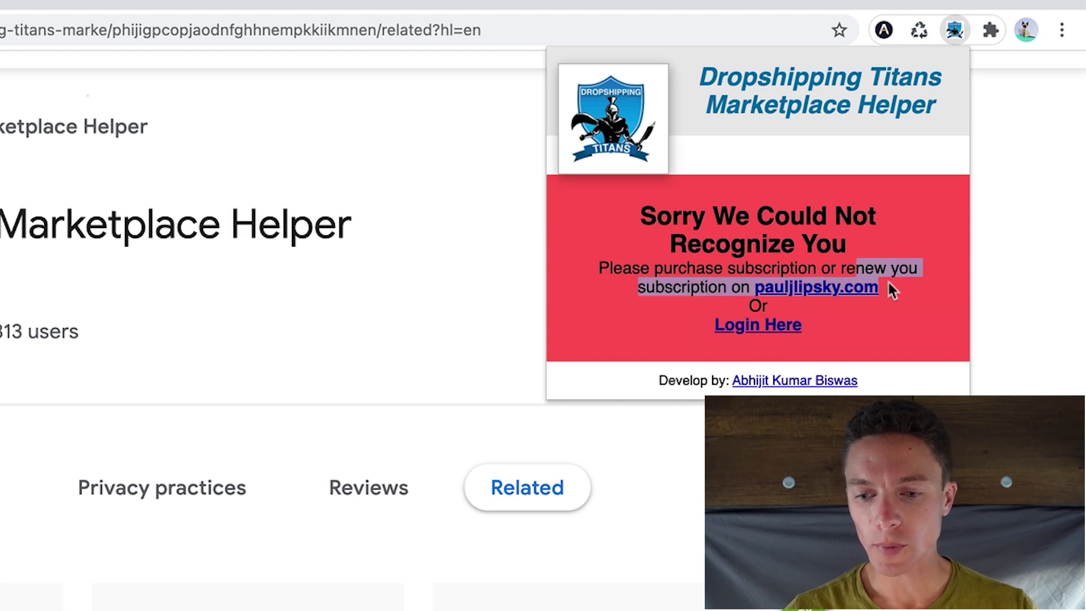
pyautogui.click(834, 288)
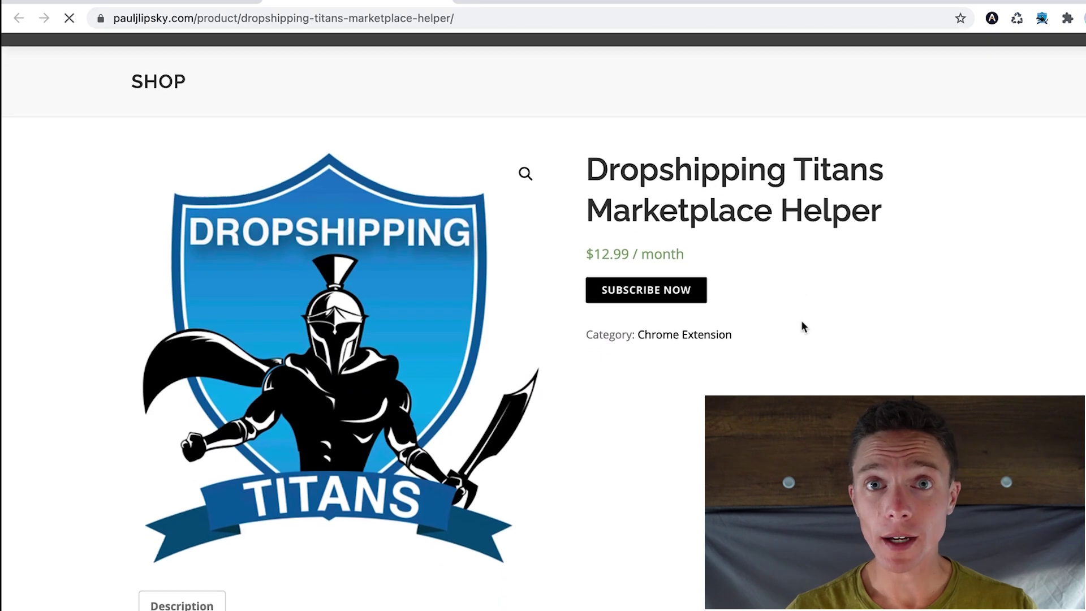
# Subscribe to the $12.99/month plan and review the checkout billing form and order total.
pyautogui.click(680, 275)
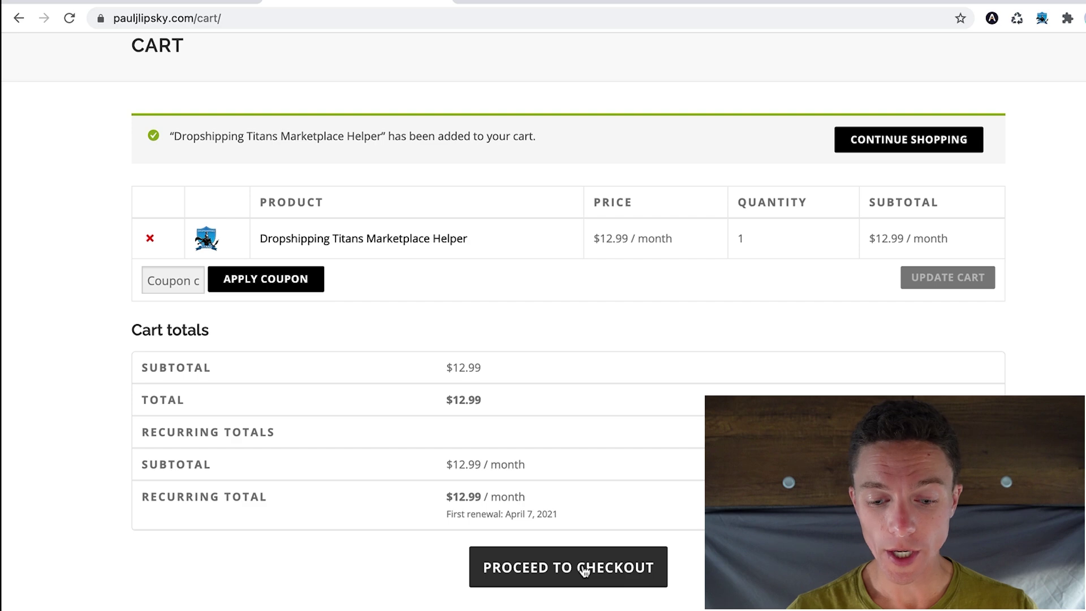
pyautogui.click(584, 570)
pyautogui.scroll(-2, 626, 512)
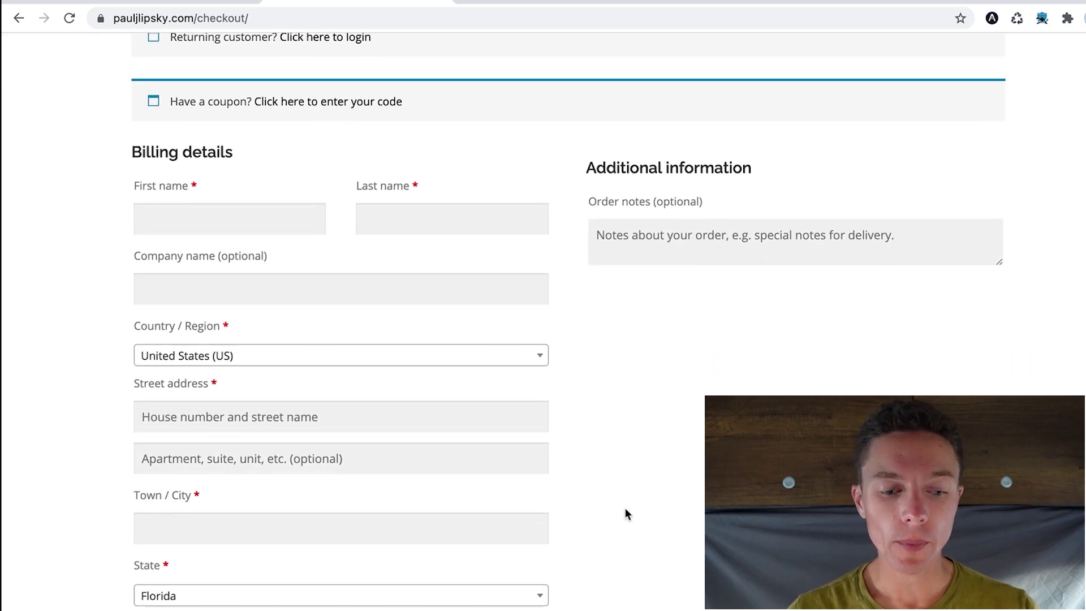
pyautogui.scroll(-9, 626, 509)
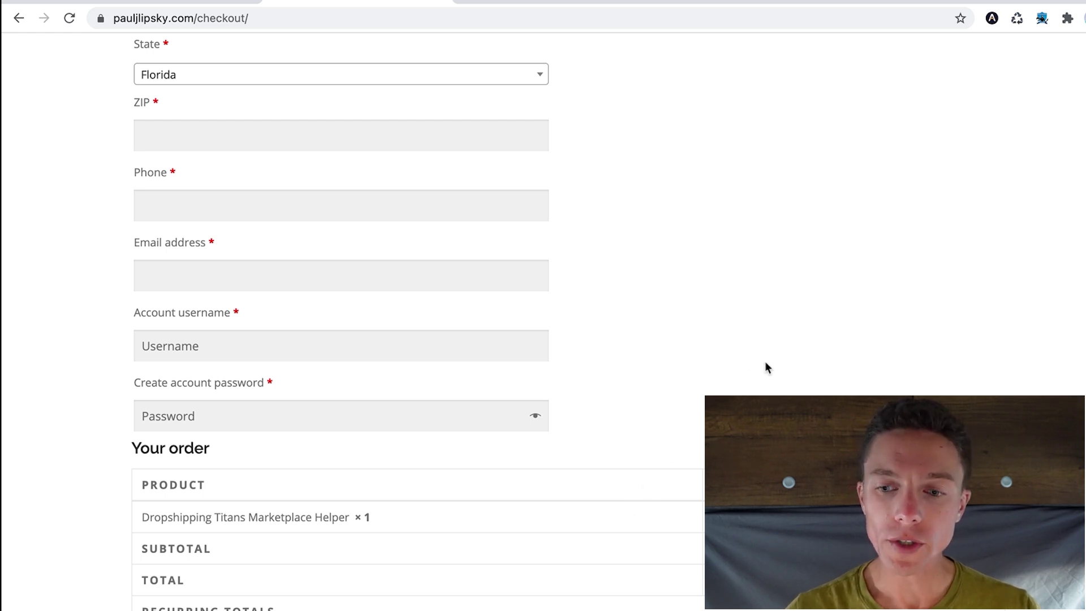
pyautogui.scroll(-5, 768, 362)
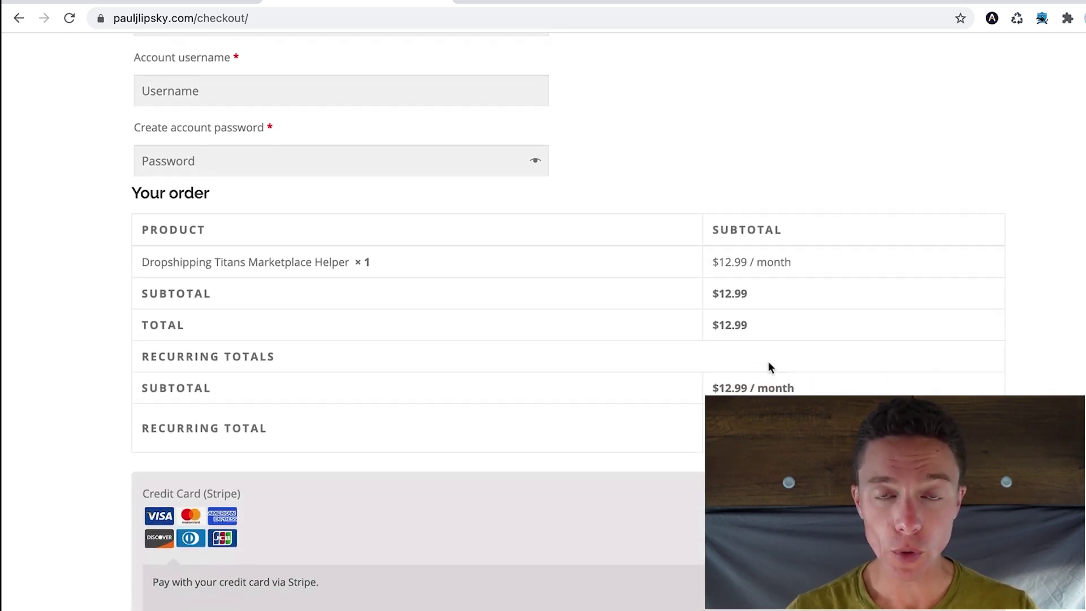
pyautogui.scroll(-1, 768, 367)
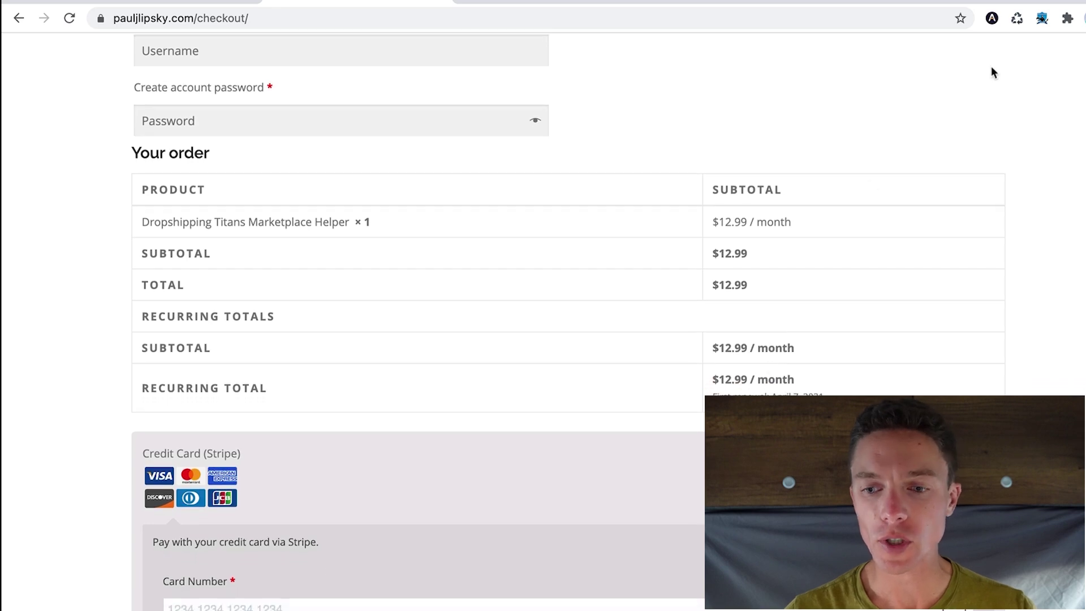
pyautogui.click(1042, 19)
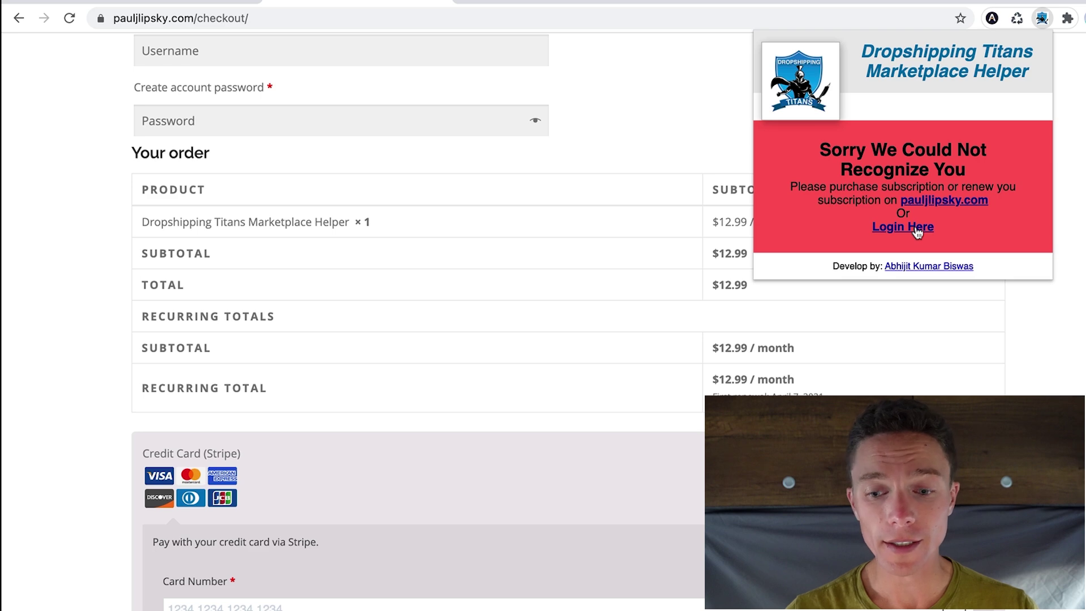
# Log in via Login Here, then reopen the popup to view its settings and close it.
pyautogui.click(916, 228)
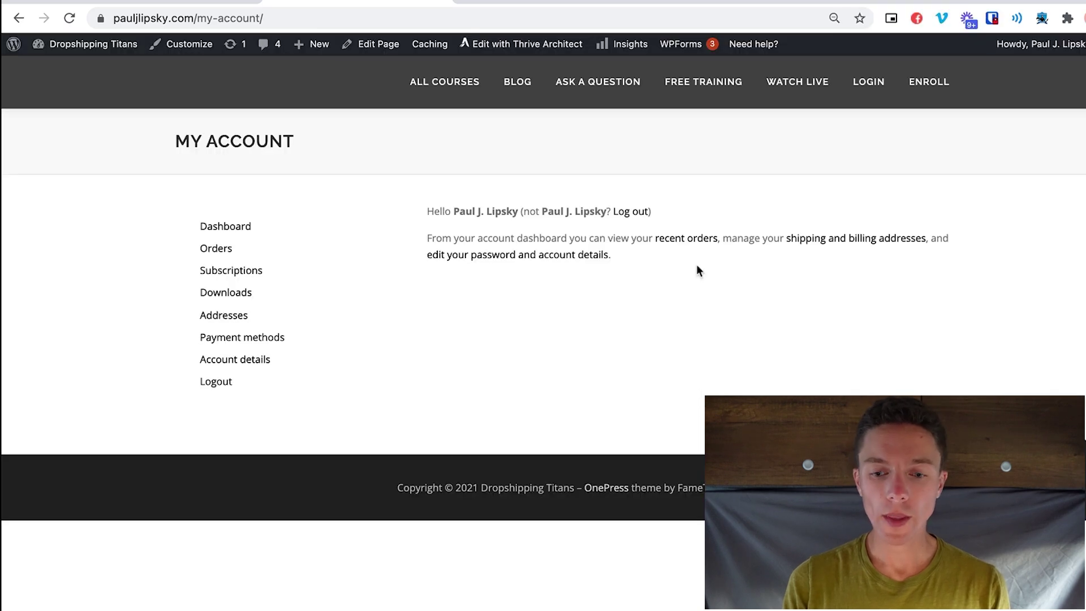
pyautogui.click(1041, 18)
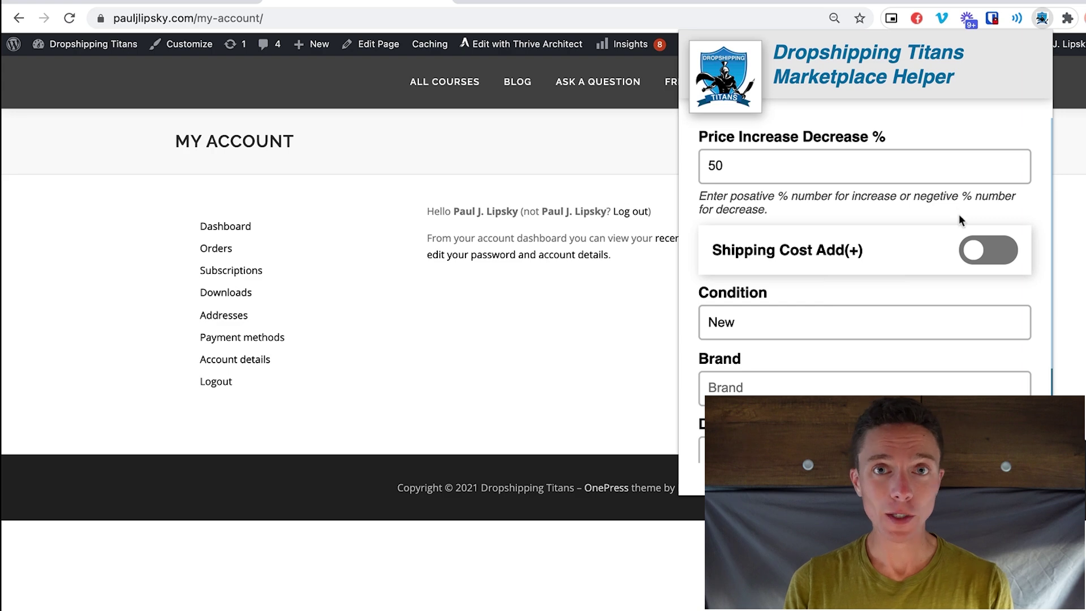
pyautogui.click(577, 338)
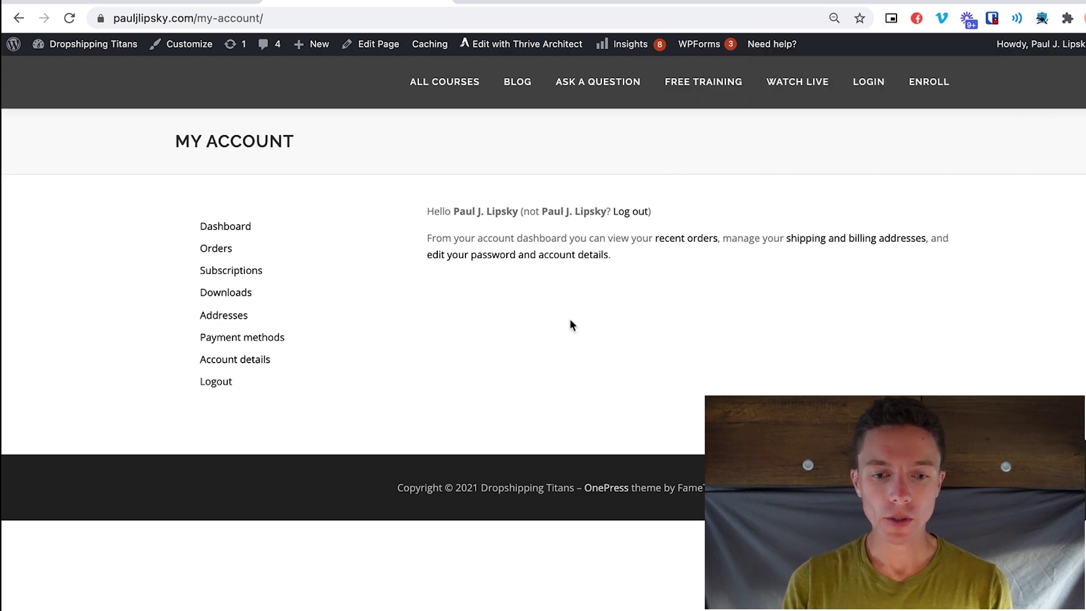
# From the Chrome Web Store tab, open the extension popup's Submit Ticket support form.
pyautogui.click(436, 1)
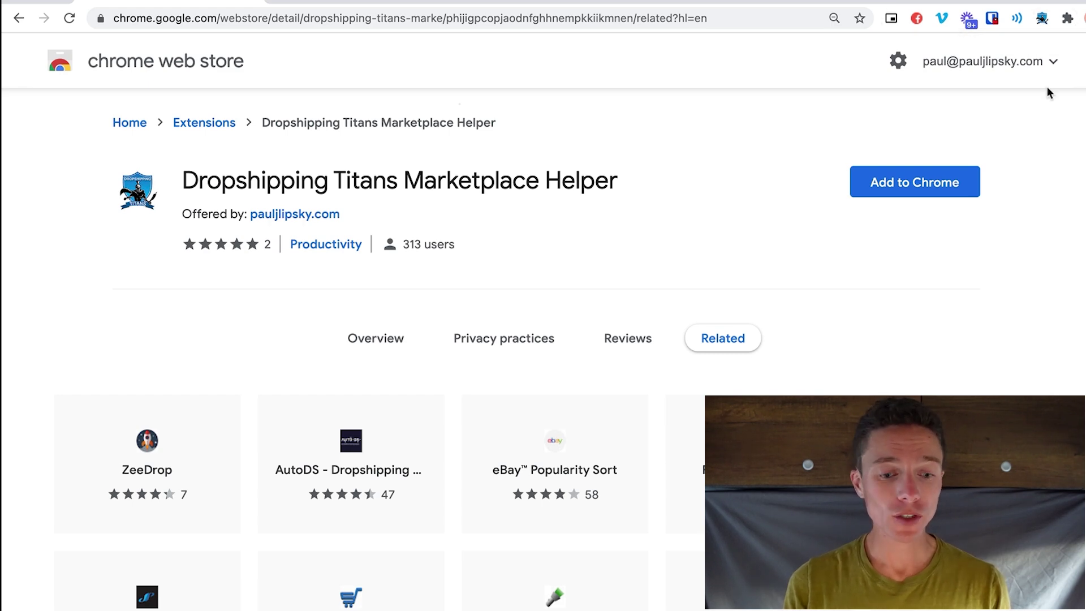
pyautogui.click(1043, 17)
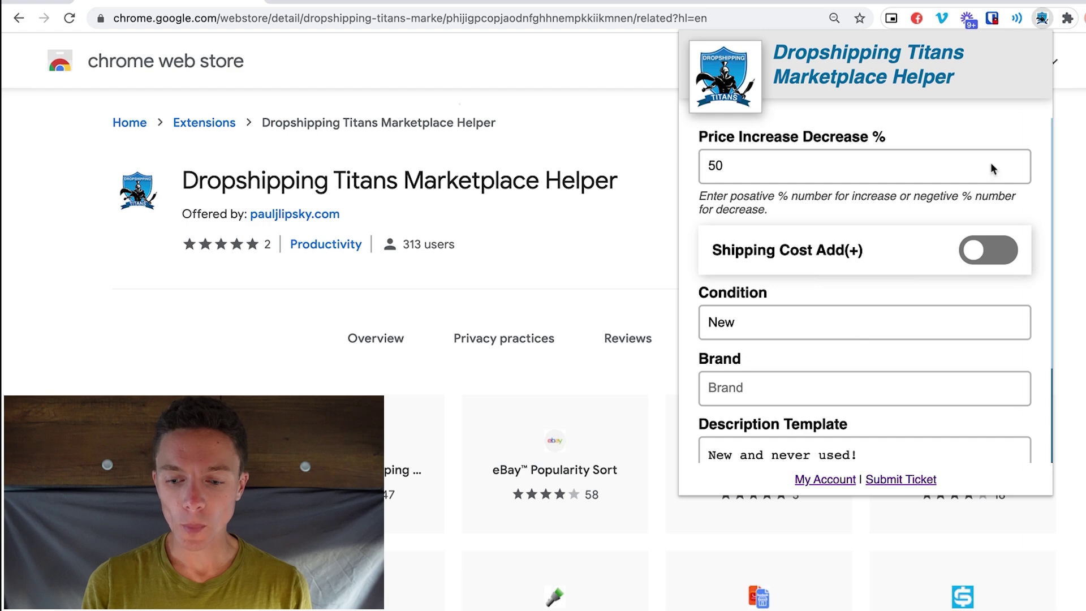
pyautogui.click(901, 479)
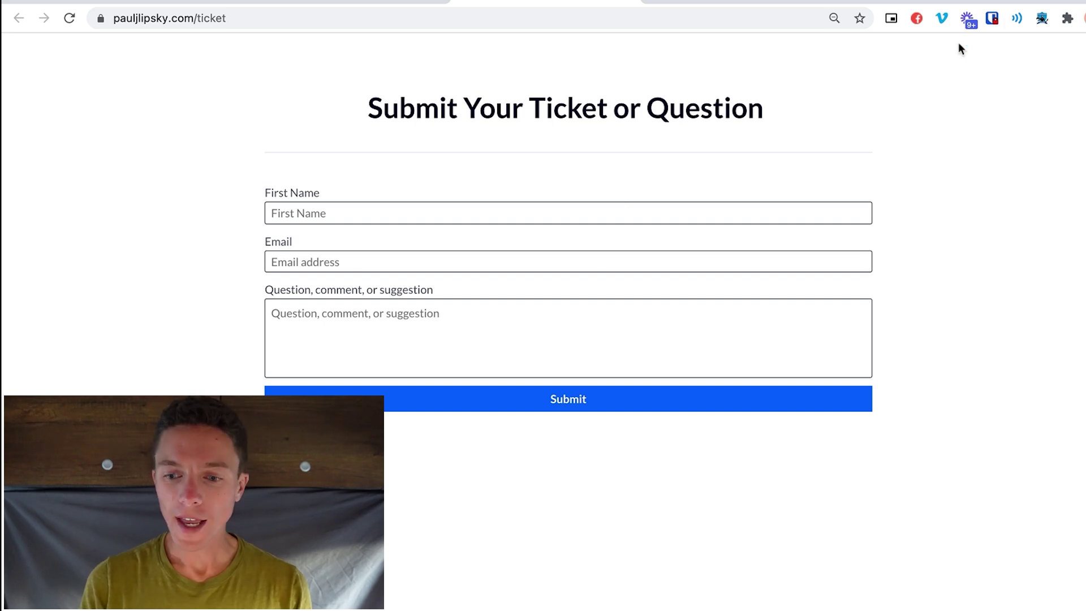
pyautogui.click(1043, 19)
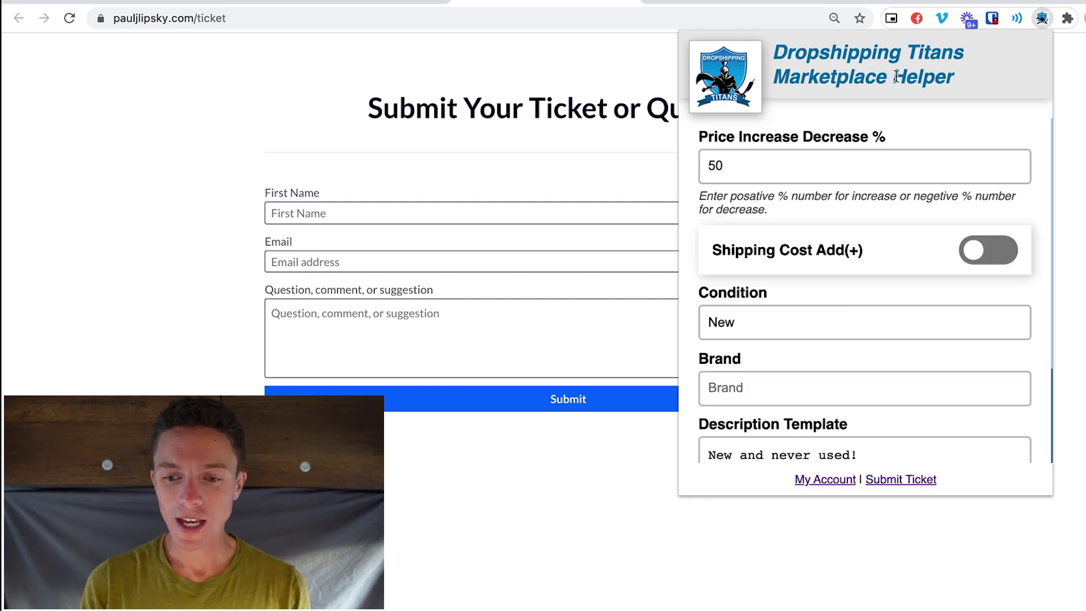
# Open My Account from the extension and review the Subscriptions list.
pyautogui.click(831, 481)
pyautogui.scroll(5, 235, 305)
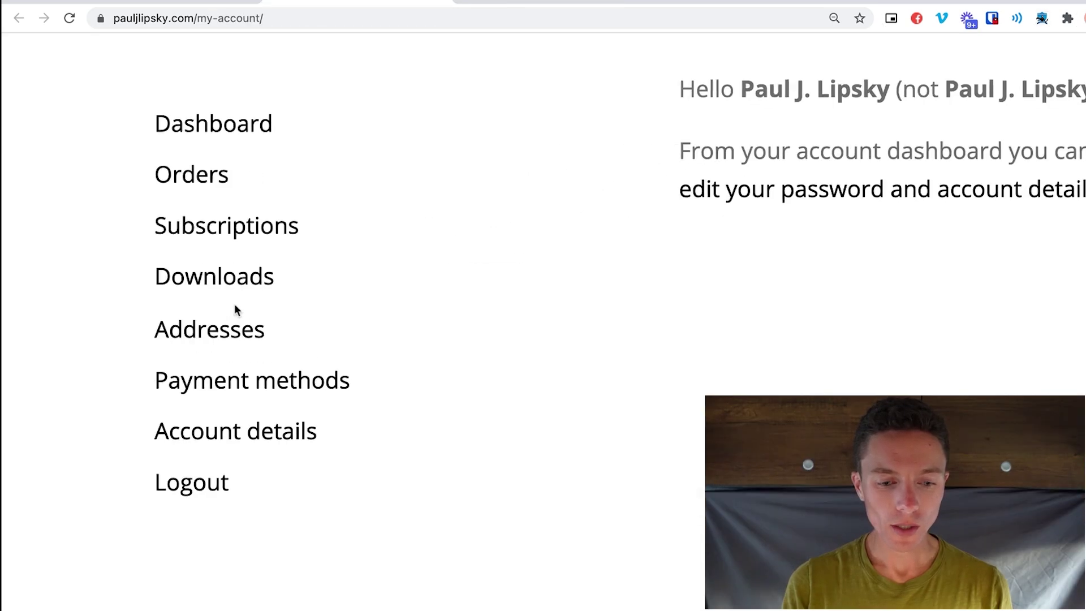
pyautogui.click(267, 228)
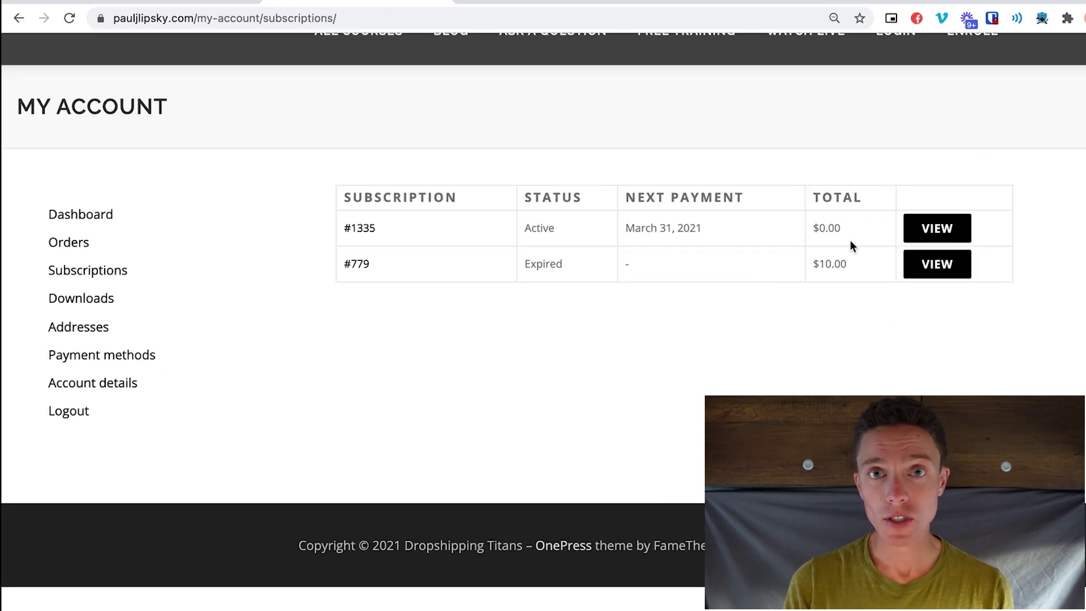
pyautogui.hscroll(-3, 254, 346)
pyautogui.scroll(3, 255, 348)
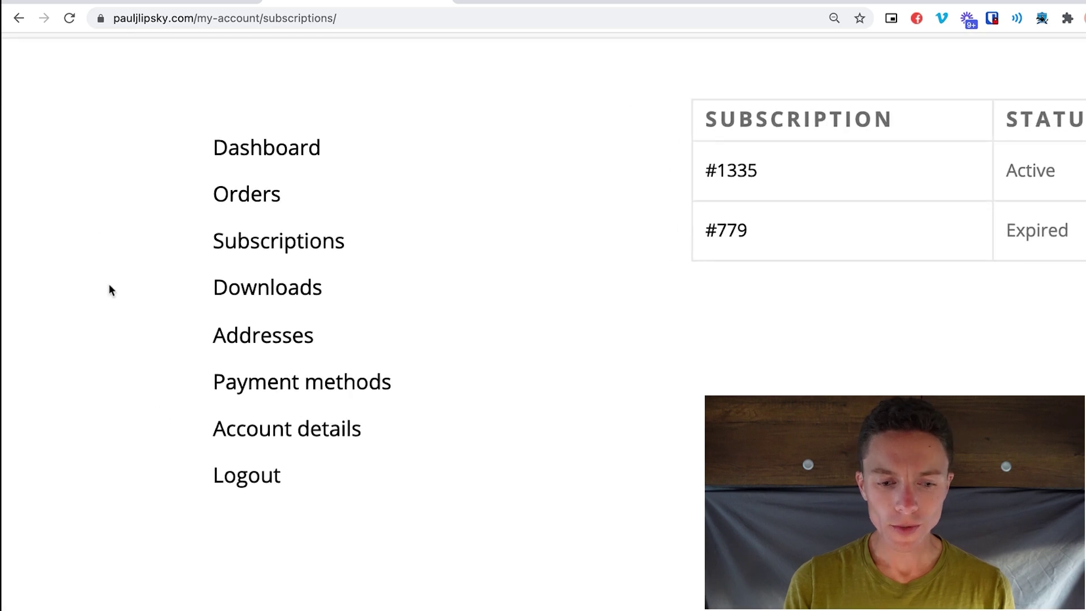
# View the Orders page with two completed $0.00 orders.
pyautogui.click(240, 202)
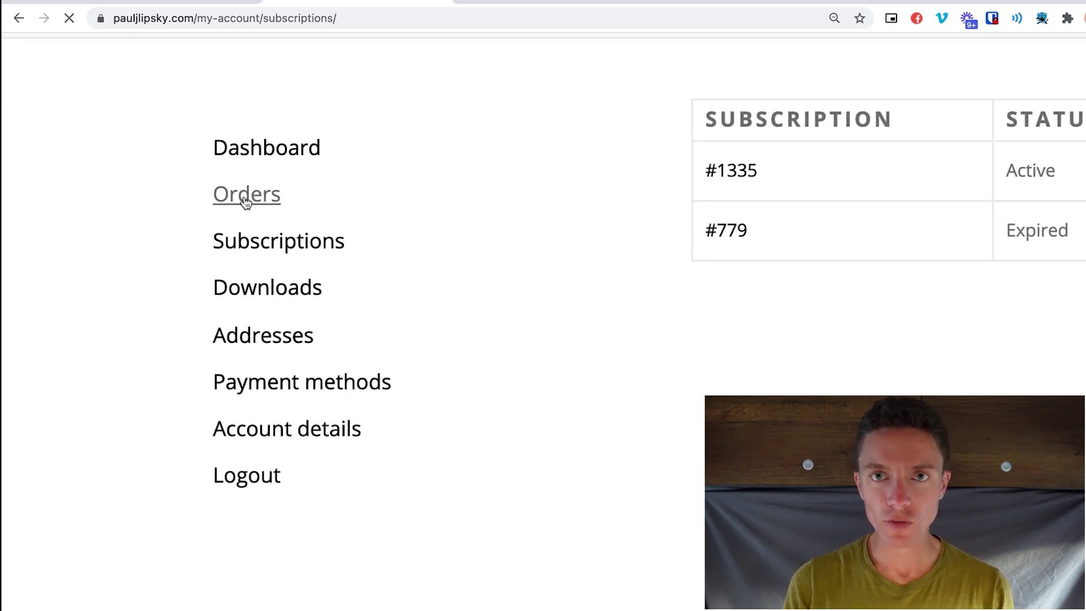
pyautogui.scroll(3, 647, 293)
pyautogui.hscroll(-3, 636, 282)
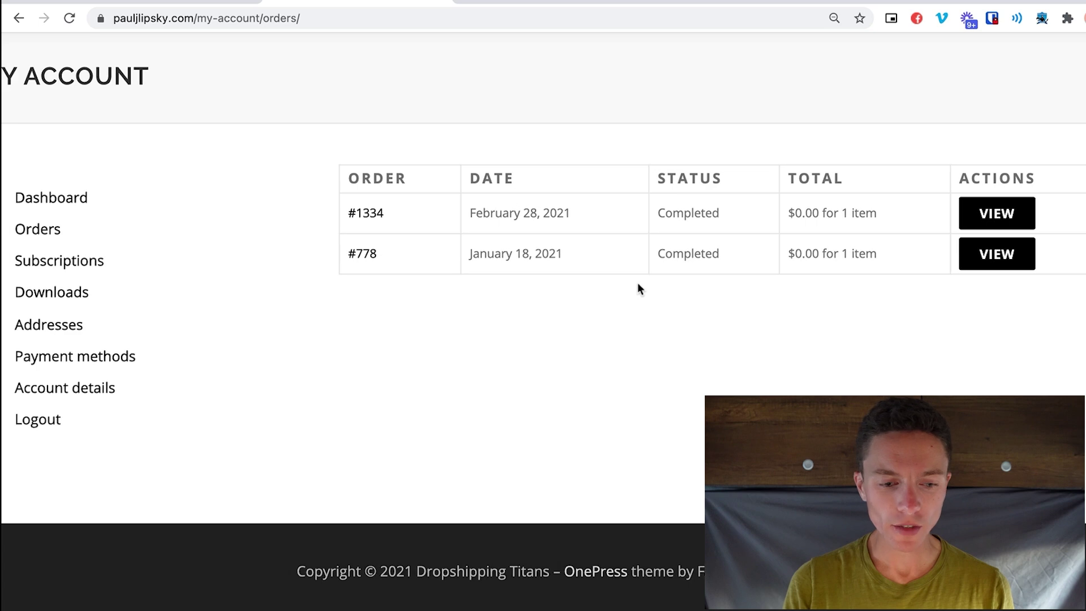
pyautogui.scroll(1, 164, 374)
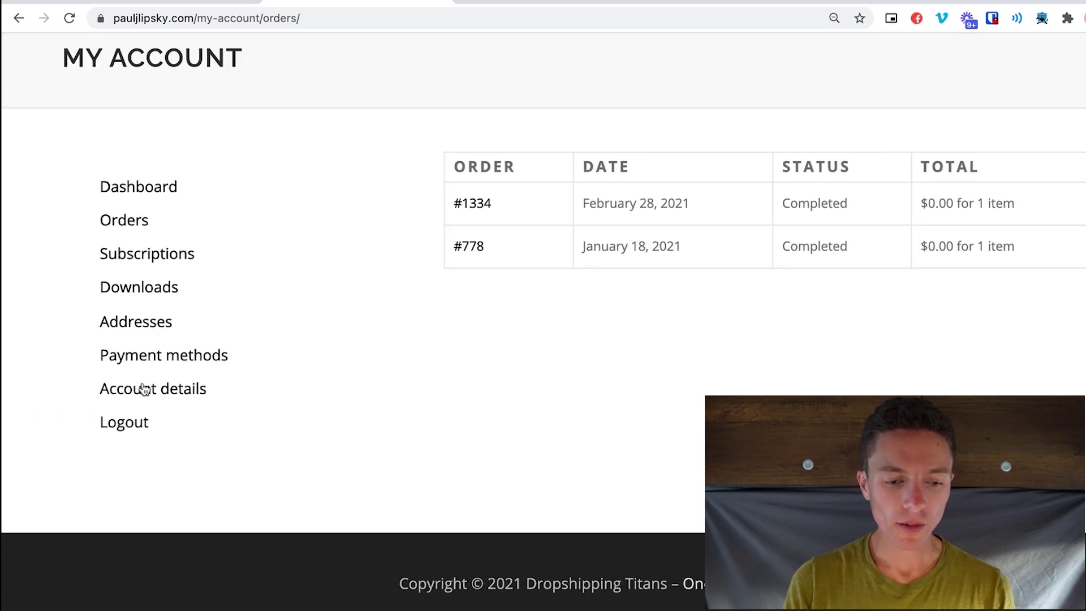